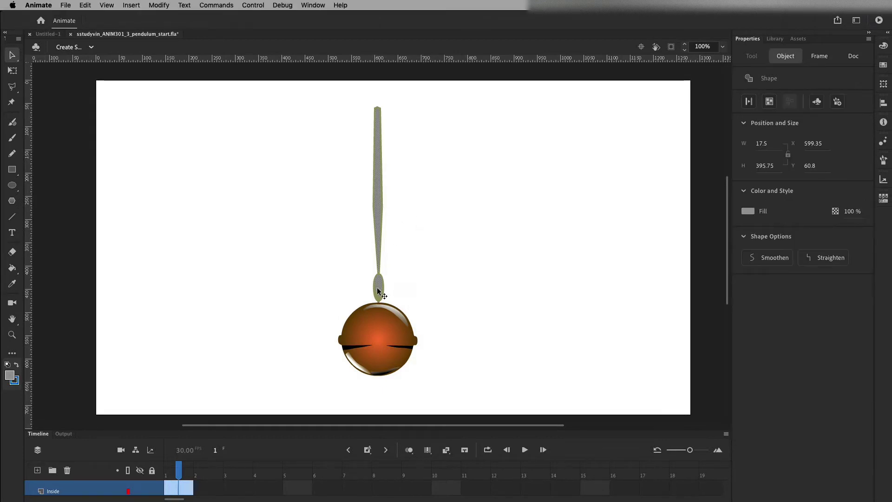
Select the orange fill of the pendulum ball and enlarge the timeline to show more of its layers.
{"action": "left_click", "coordinate": [382, 329]}
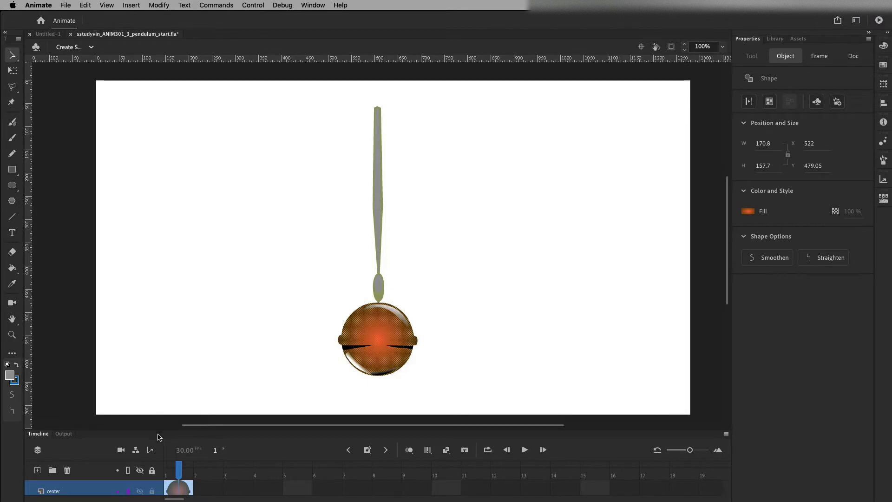
{"action": "left_click_drag", "start_coordinate": [159, 426], "coordinate": [158, 381]}
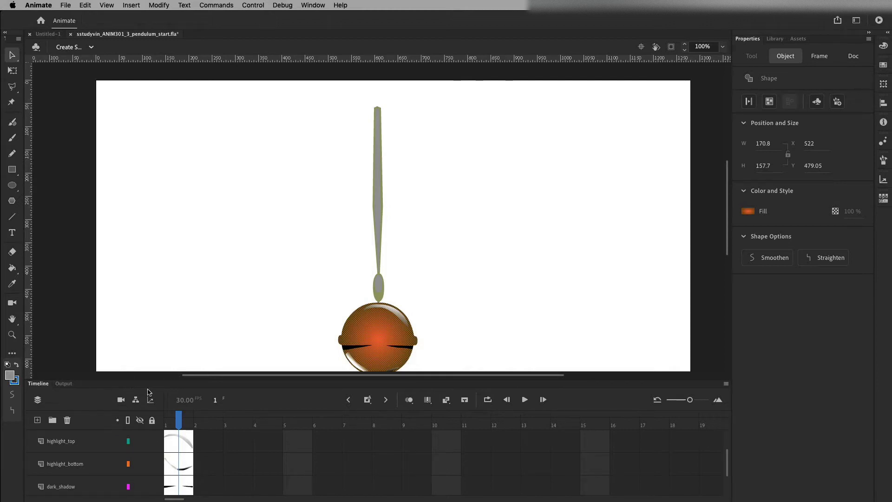
{"action": "left_click_drag", "start_coordinate": [184, 384], "coordinate": [168, 326]}
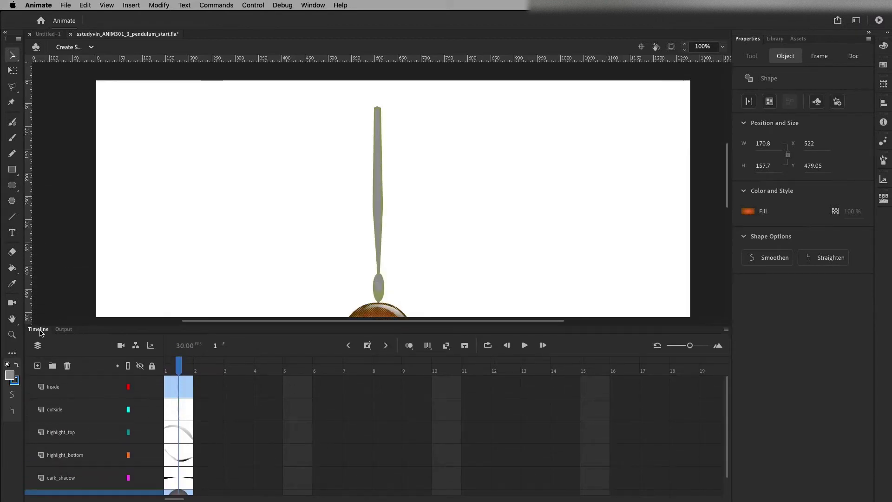
Float the Timeline as an enlarged separate panel and dock it again below the stage, ahead of Output.
{"action": "left_click_drag", "start_coordinate": [41, 330], "coordinate": [242, 184]}
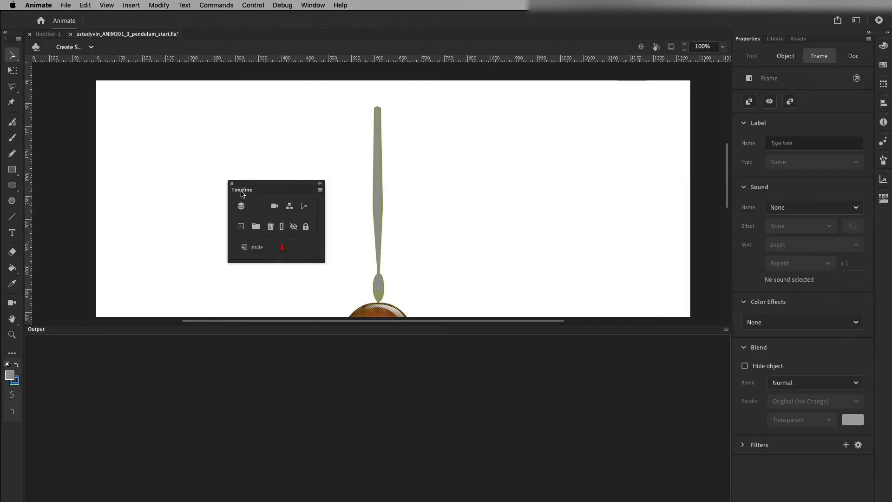
{"action": "left_click_drag", "start_coordinate": [323, 262], "coordinate": [599, 387]}
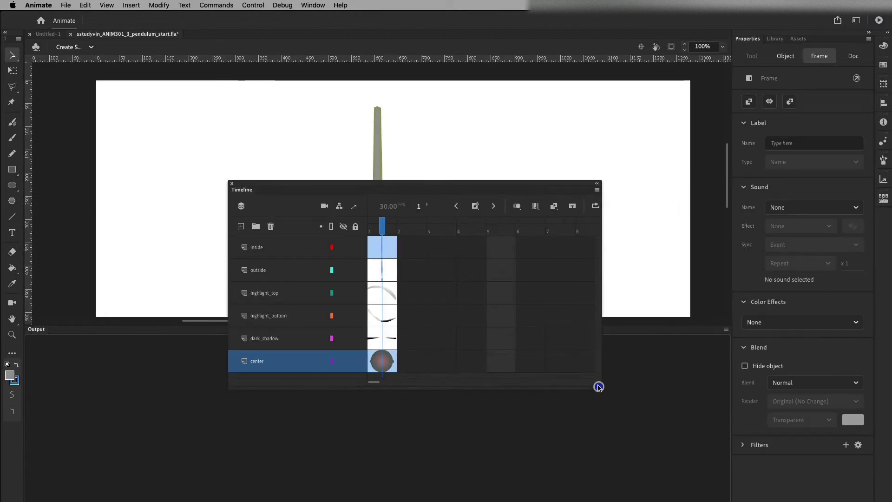
{"action": "mouse_move", "coordinate": [299, 190]}
{"action": "left_mouse_down"}
{"action": "mouse_move", "coordinate": [489, 272]}
{"action": "mouse_move", "coordinate": [570, 243]}
{"action": "mouse_move", "coordinate": [507, 261]}
{"action": "mouse_move", "coordinate": [498, 281]}
{"action": "mouse_move", "coordinate": [152, 354]}
{"action": "mouse_move", "coordinate": [124, 332]}
{"action": "left_mouse_up"}
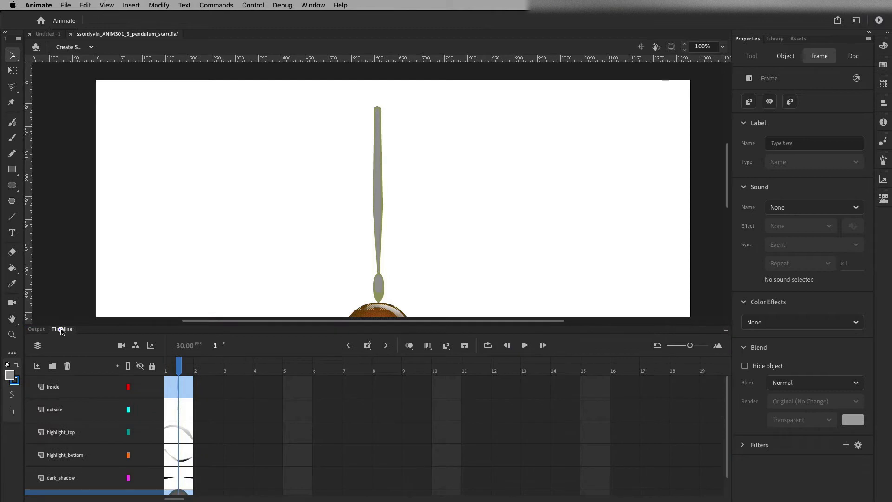
{"action": "left_click_drag", "start_coordinate": [62, 331], "coordinate": [37, 329]}
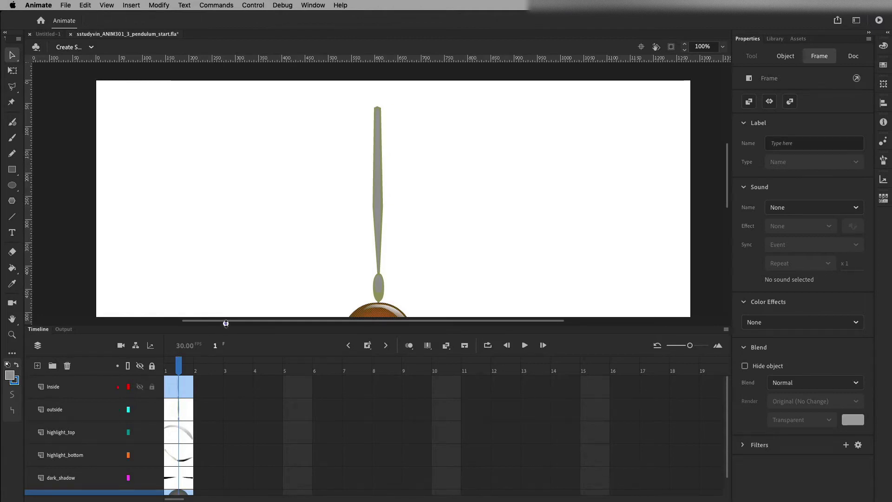
Switch the timeline to the Standard frame view and adjust its height so all six layers and the pendulum ball fit on screen.
{"action": "left_click_drag", "start_coordinate": [226, 323], "coordinate": [223, 300]}
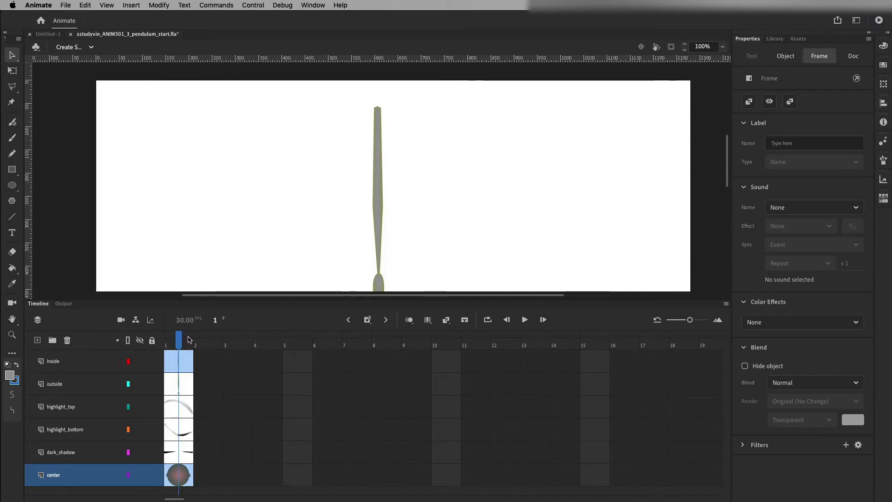
{"action": "left_click", "coordinate": [726, 304]}
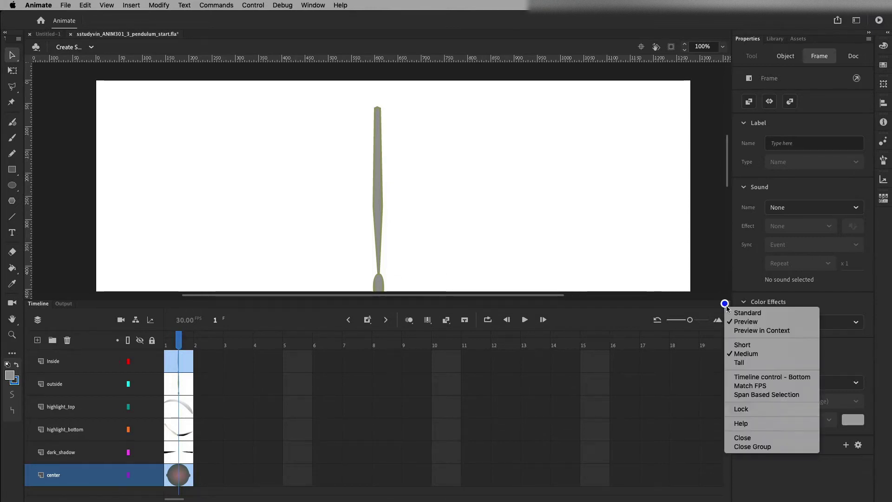
{"action": "left_click", "coordinate": [772, 313]}
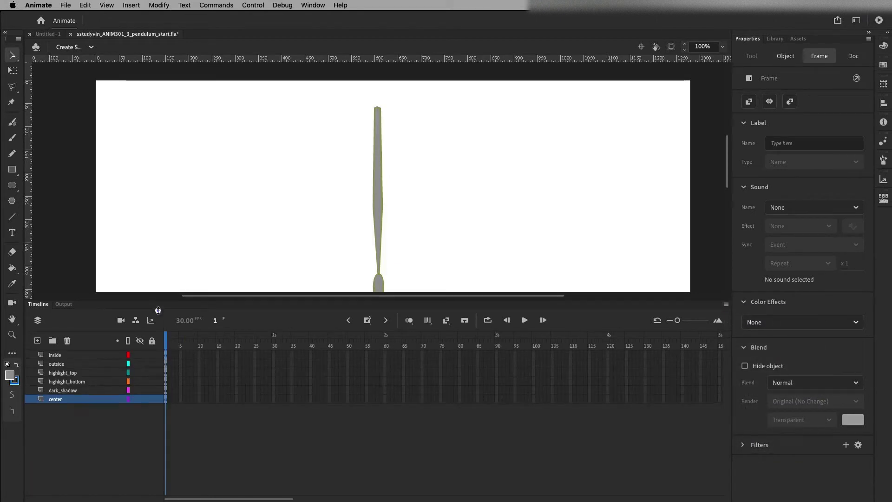
{"action": "left_click_drag", "start_coordinate": [158, 298], "coordinate": [158, 386]}
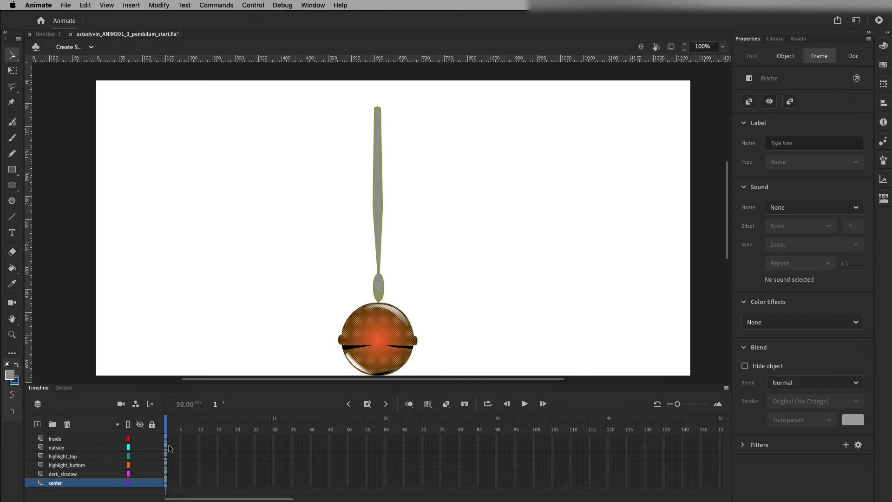
Try the Medium and Tall layer heights in the timeline and return to Short.
{"action": "left_click", "coordinate": [726, 388]}
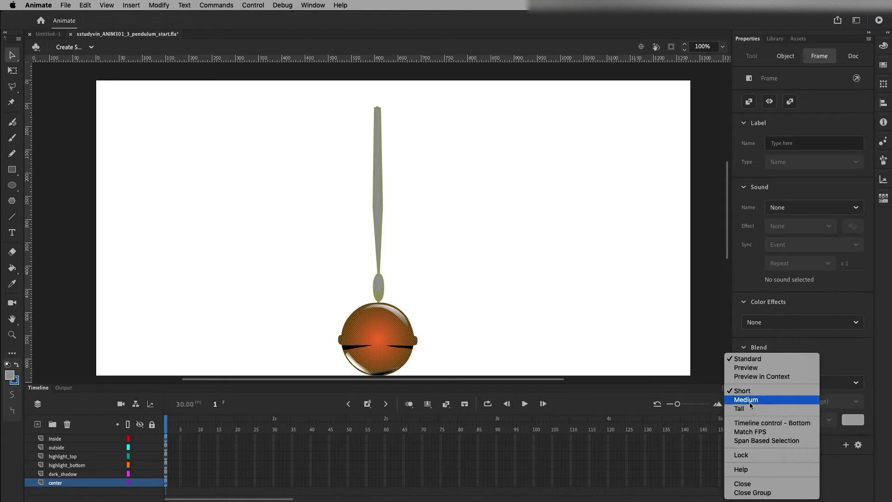
{"action": "left_click", "coordinate": [746, 399]}
{"action": "left_click", "coordinate": [726, 388]}
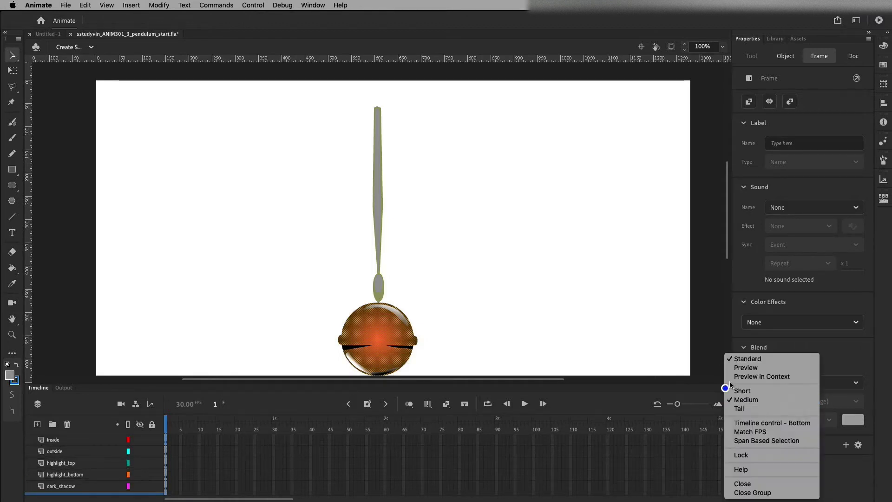
{"action": "left_click", "coordinate": [758, 409]}
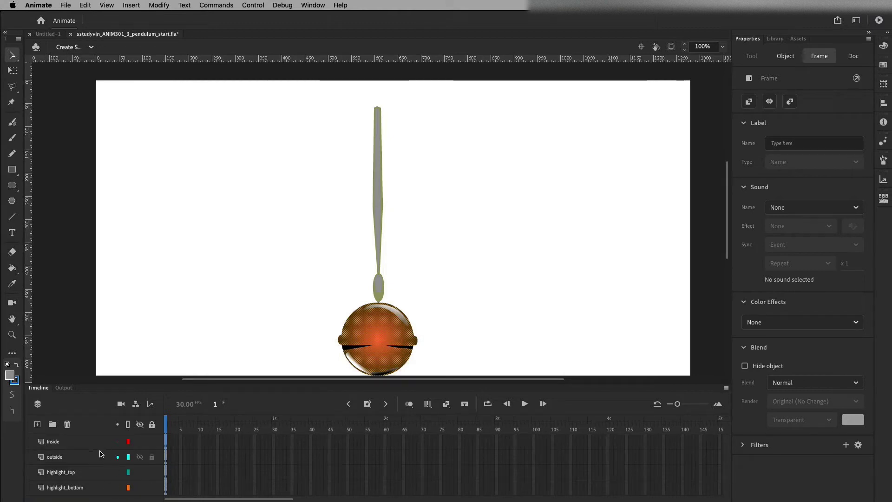
{"action": "left_click", "coordinate": [726, 387]}
{"action": "left_click", "coordinate": [747, 400]}
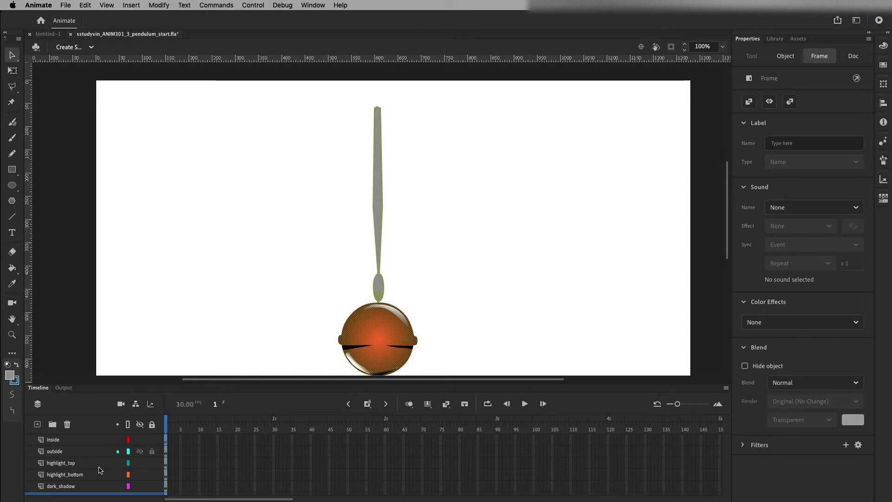
{"action": "left_click", "coordinate": [726, 388]}
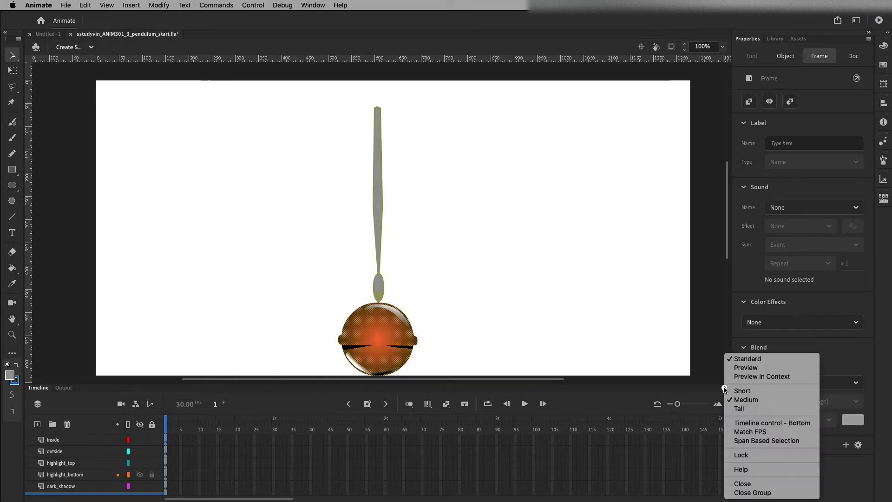
{"action": "left_click", "coordinate": [747, 391]}
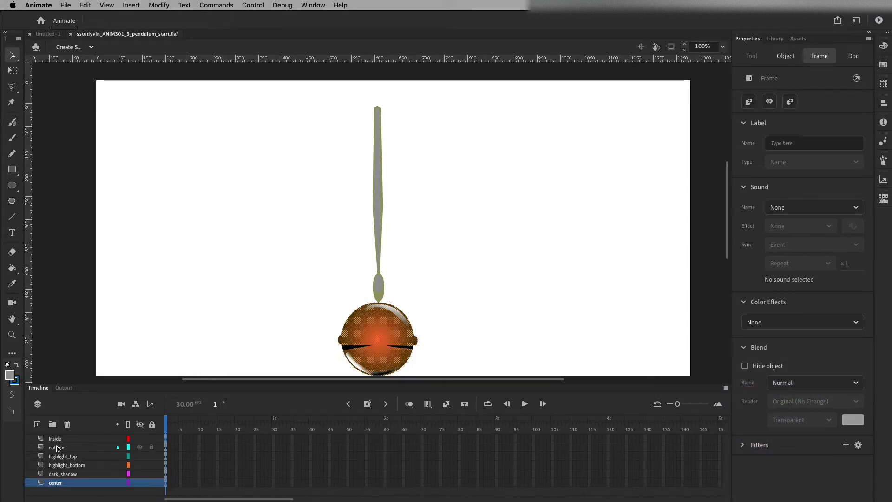
Try the Preview in Context frame view at Short height and return the timeline to Standard.
{"action": "left_click", "coordinate": [726, 388]}
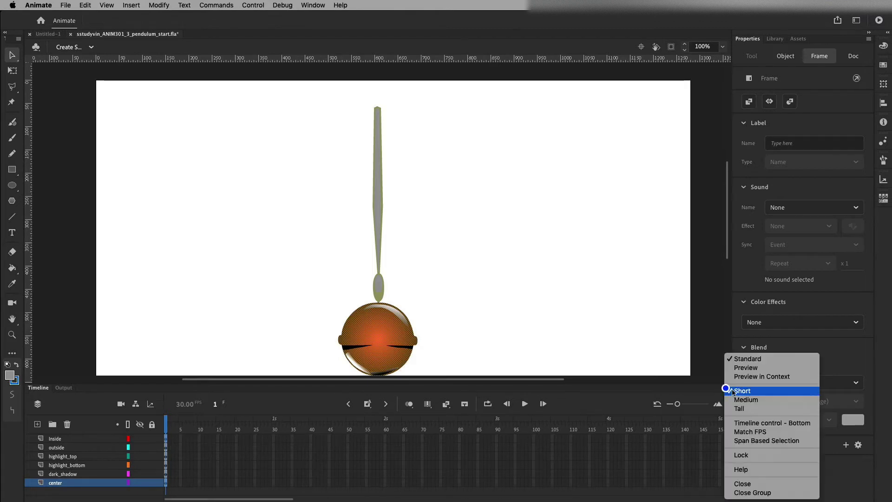
{"action": "left_click", "coordinate": [779, 376]}
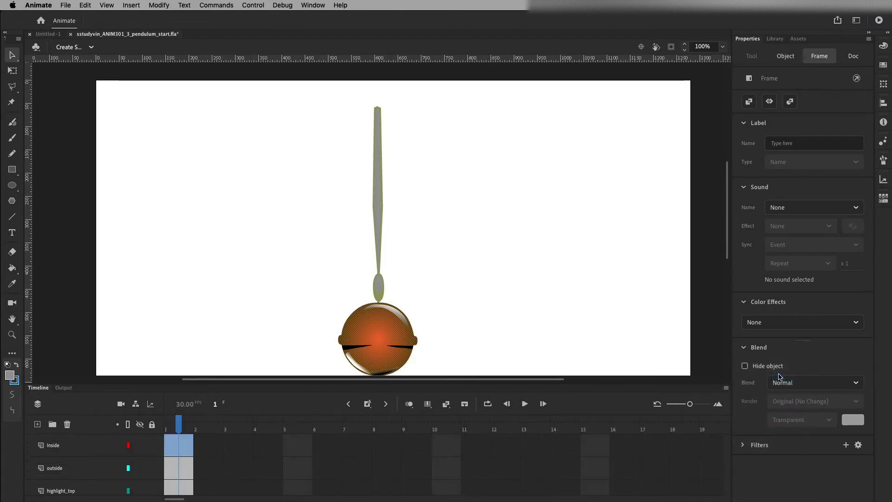
{"action": "left_click", "coordinate": [726, 387]}
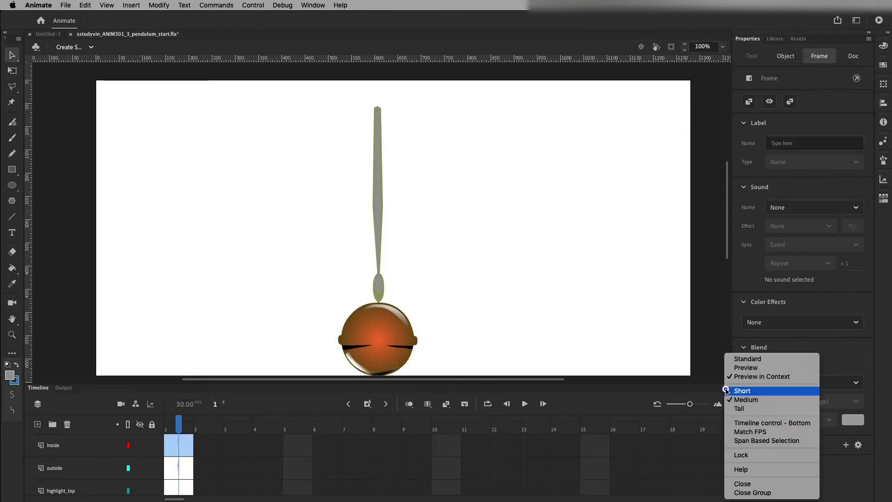
{"action": "left_click", "coordinate": [724, 390]}
{"action": "left_click", "coordinate": [724, 389]}
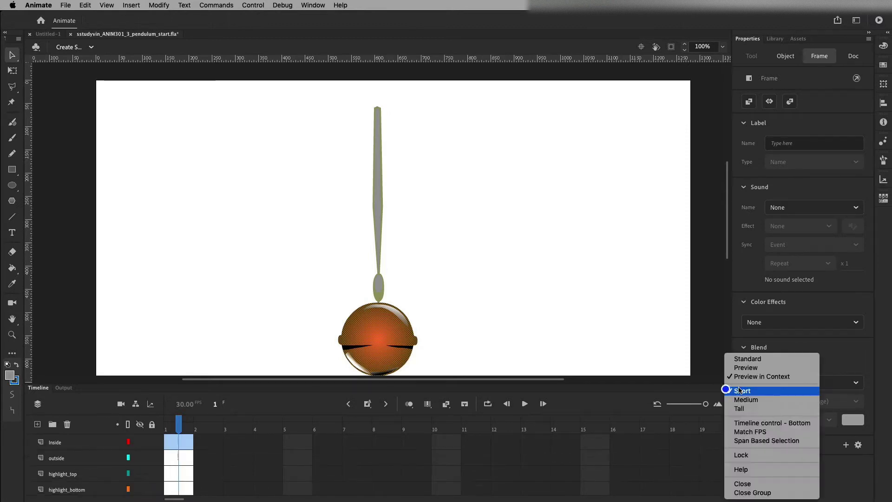
{"action": "left_click", "coordinate": [731, 360]}
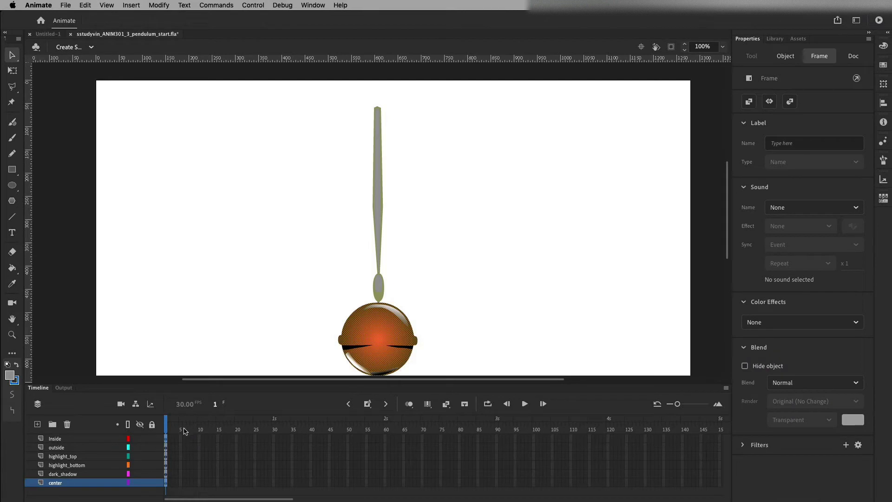
Review the timeline's display options and check the frame rate in the document settings.
{"action": "left_click", "coordinate": [726, 387]}
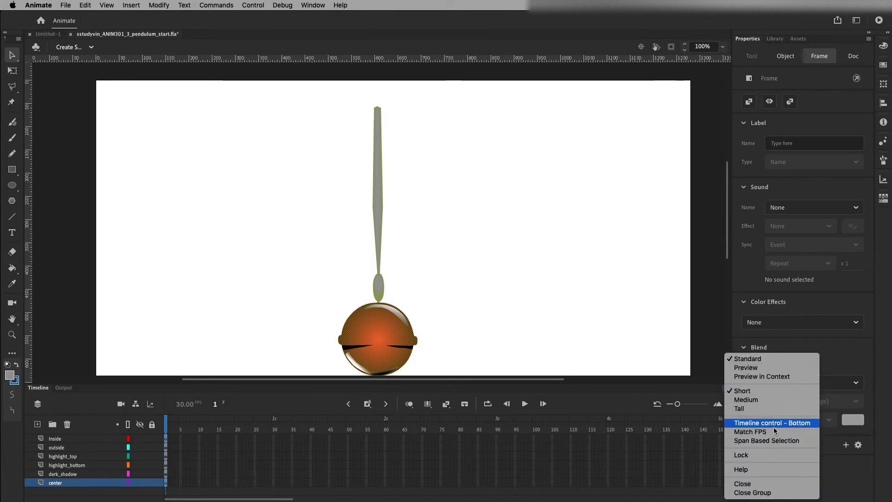
{"action": "left_click", "coordinate": [626, 403]}
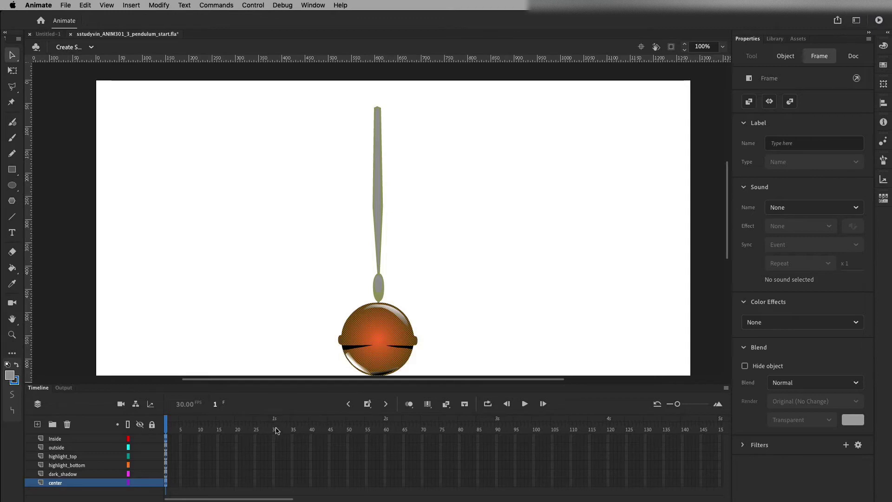
{"action": "left_click", "coordinate": [854, 55]}
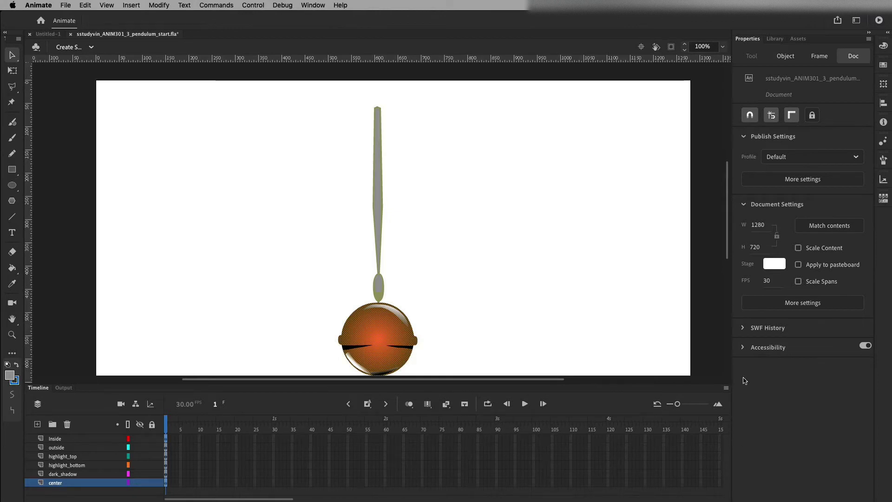
Zoom the timeline so the span up to frame 150 fits, marking frame 150 across all six layers as reference.
{"action": "left_click", "coordinate": [686, 404]}
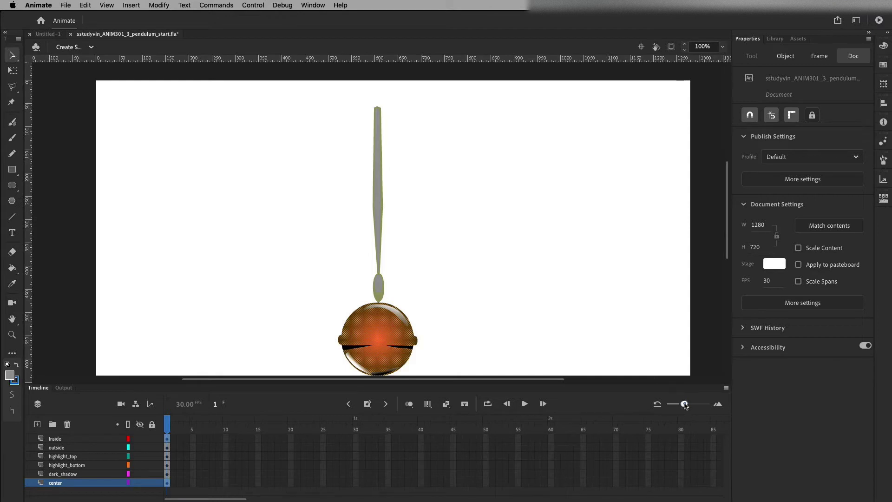
{"action": "left_click_drag", "start_coordinate": [686, 405], "coordinate": [673, 405]}
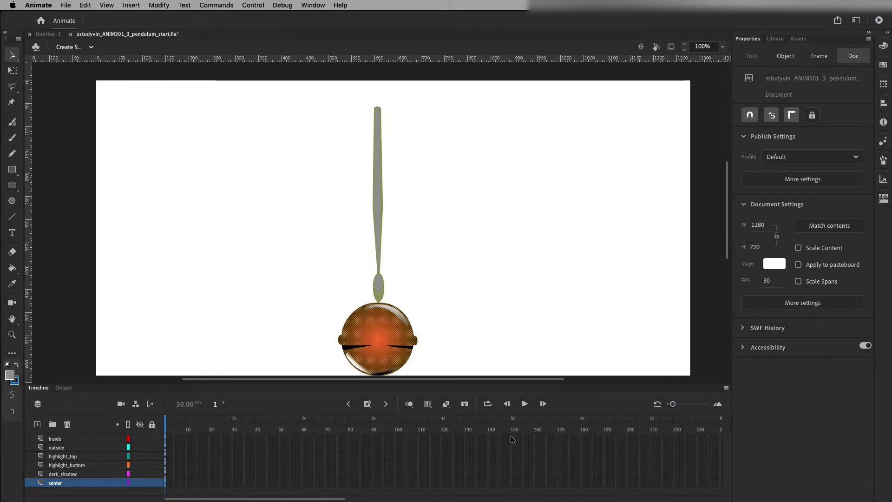
{"action": "left_click_drag", "start_coordinate": [512, 436], "coordinate": [514, 485]}
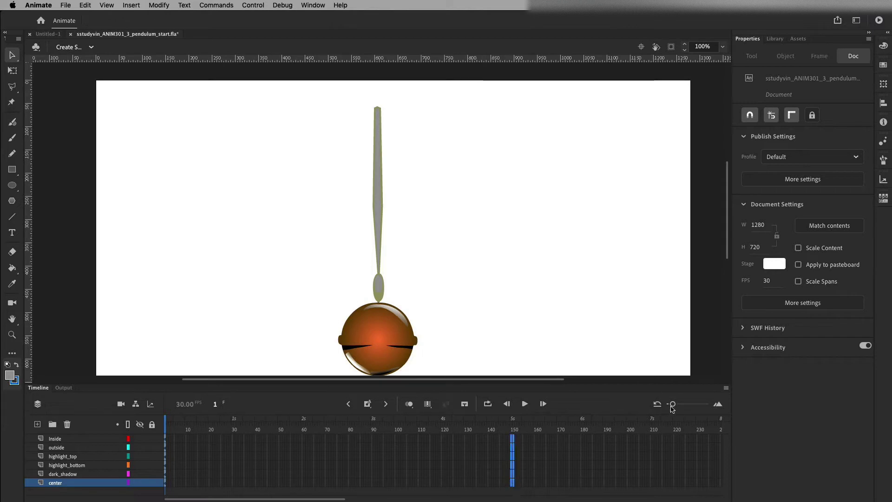
{"action": "left_click_drag", "start_coordinate": [673, 404], "coordinate": [678, 406]}
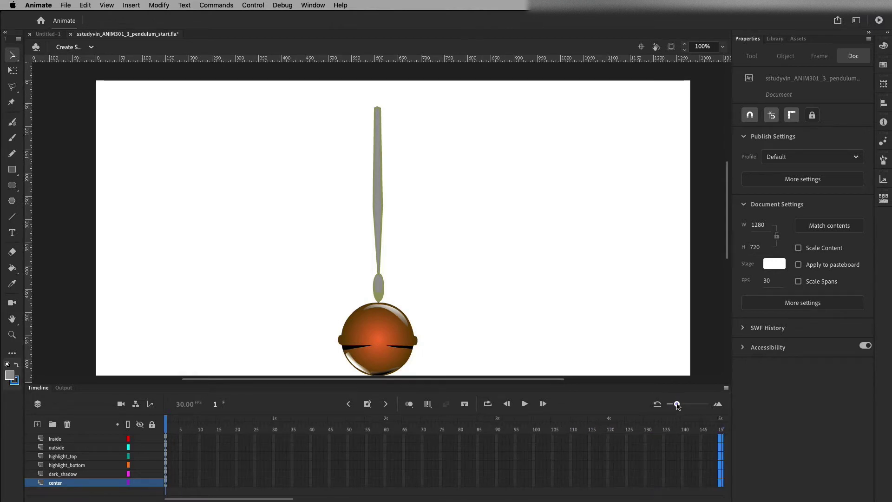
{"action": "left_click_drag", "start_coordinate": [677, 405], "coordinate": [675, 405]}
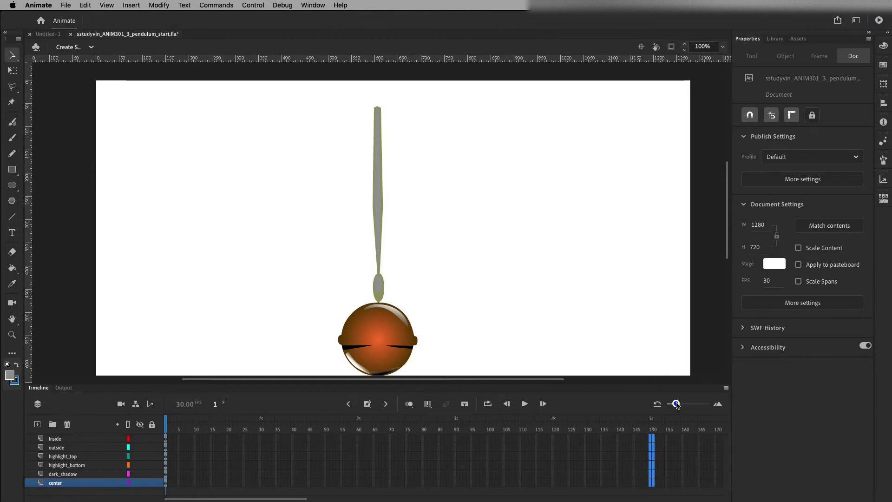
{"action": "left_click", "coordinate": [681, 456]}
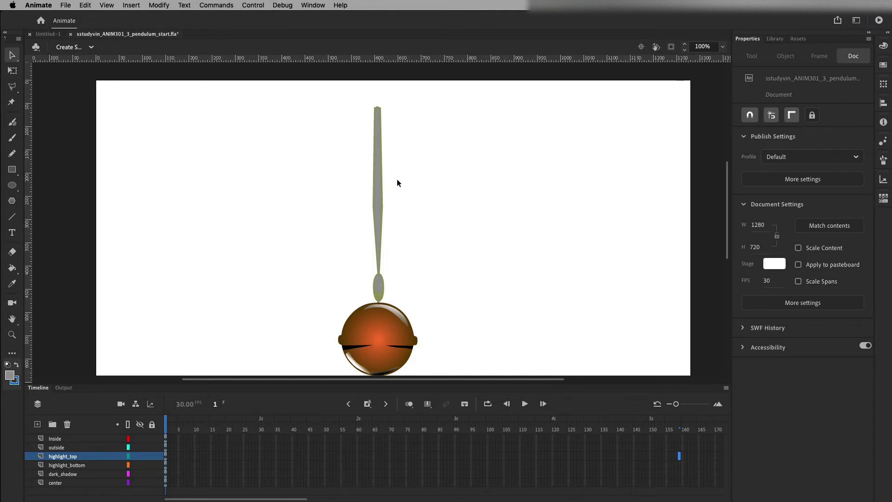
{"action": "left_click", "coordinate": [408, 404]}
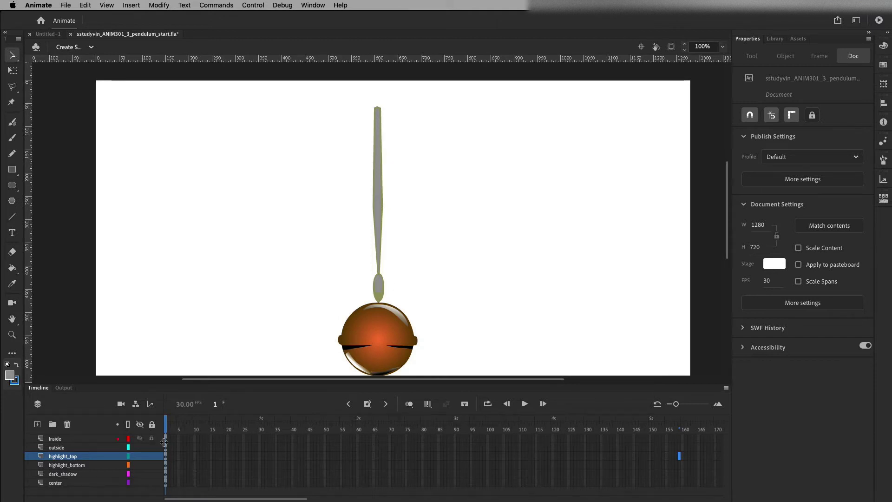
{"action": "left_click", "coordinate": [84, 440]}
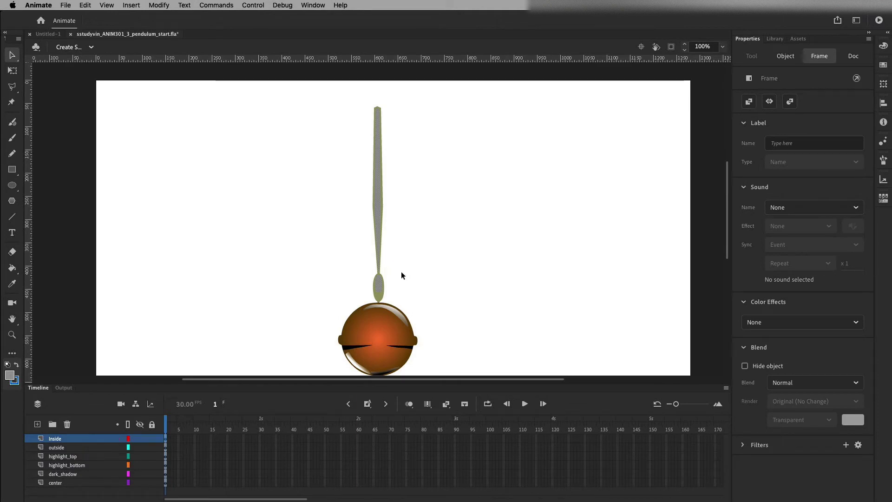
{"action": "right_click", "coordinate": [166, 438]}
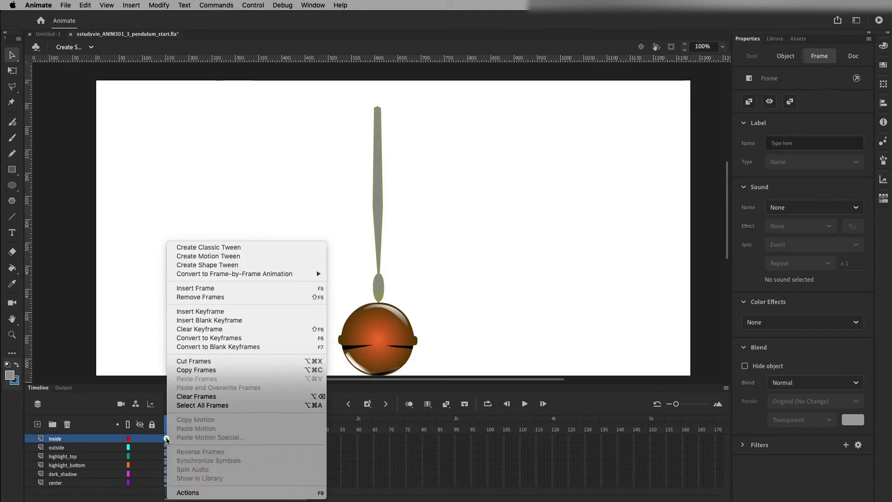
{"action": "left_click", "coordinate": [244, 255]}
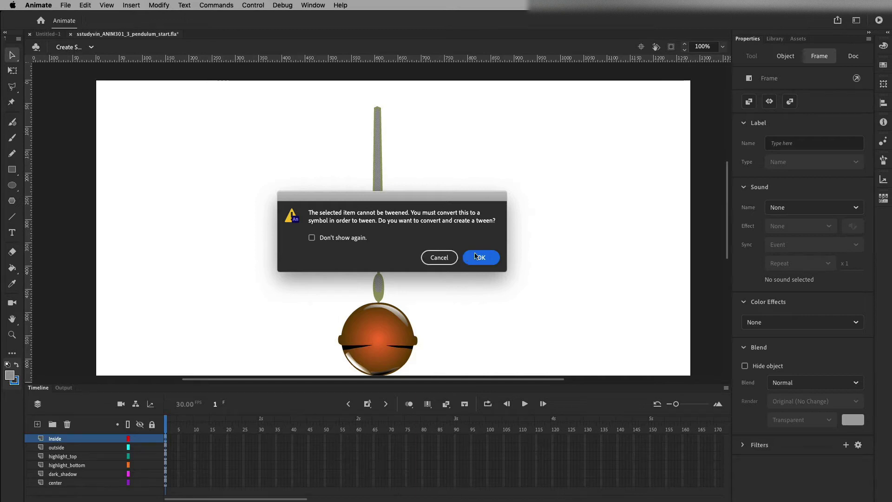
{"action": "left_click", "coordinate": [445, 258]}
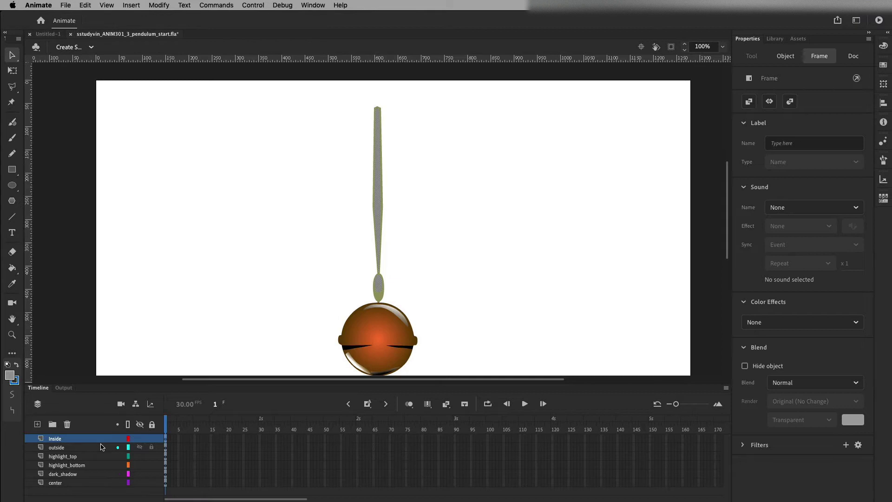
Try converting the artwork on all six layers into one graphic symbol named Pendulum_shapes, and open that symbol for editing.
{"action": "left_click", "coordinate": [102, 482], "text": "shift"}
{"action": "right_click", "coordinate": [381, 300]}
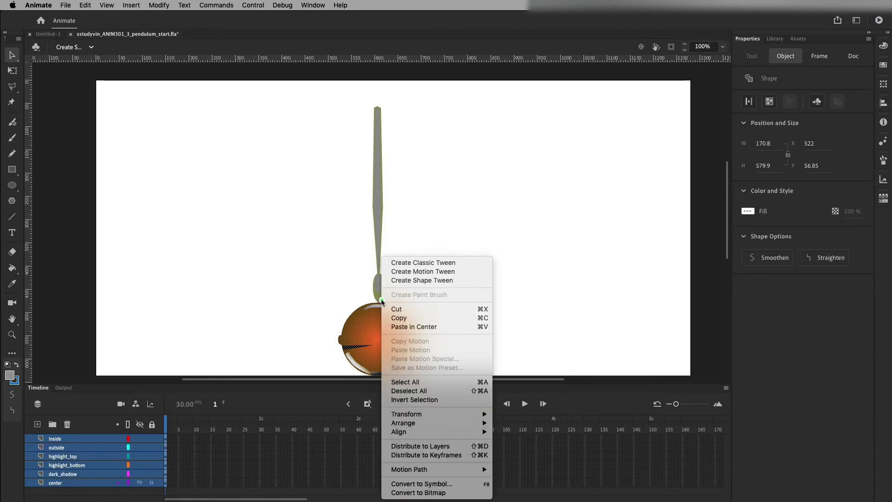
{"action": "left_click", "coordinate": [456, 485]}
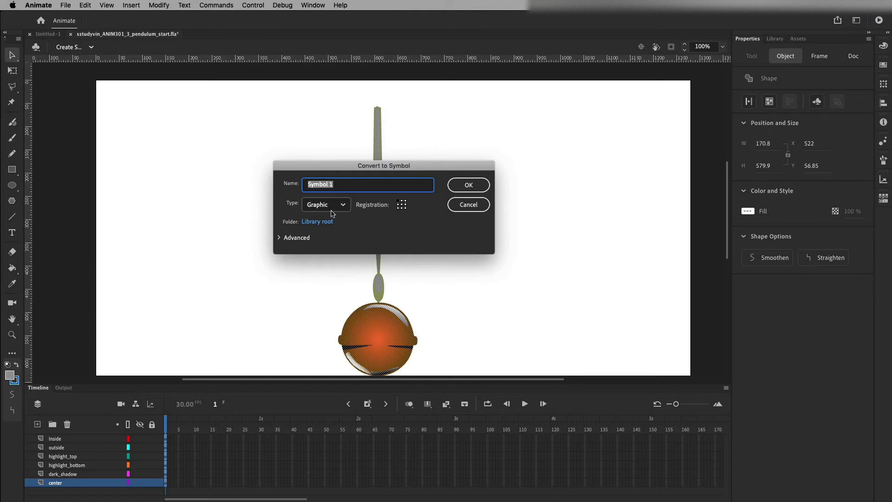
{"action": "type", "text": "P"}
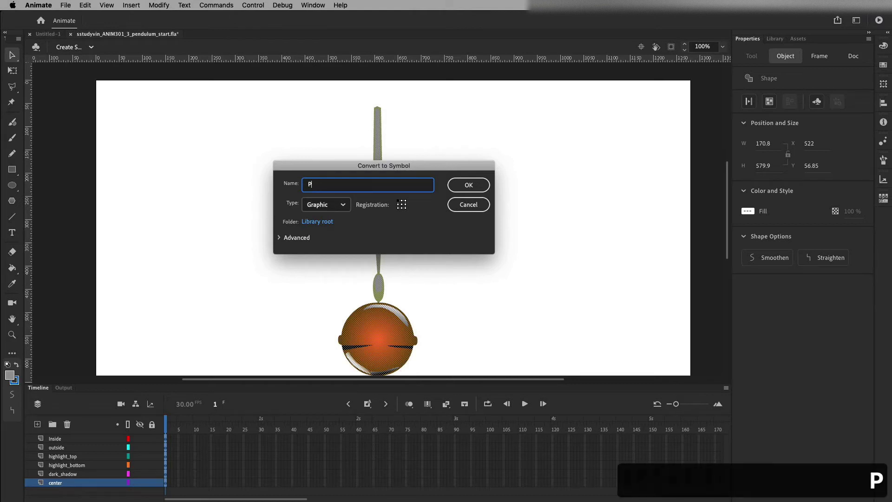
{"action": "type", "text": "endulum"}
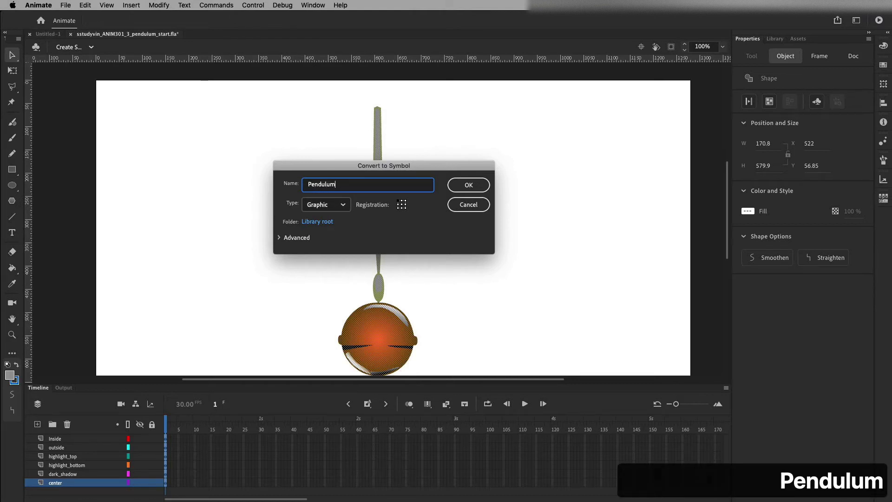
{"action": "type", "text": "_mo"}
{"action": "key", "text": "BackSpace"}
{"action": "key", "text": "BackSpace"}
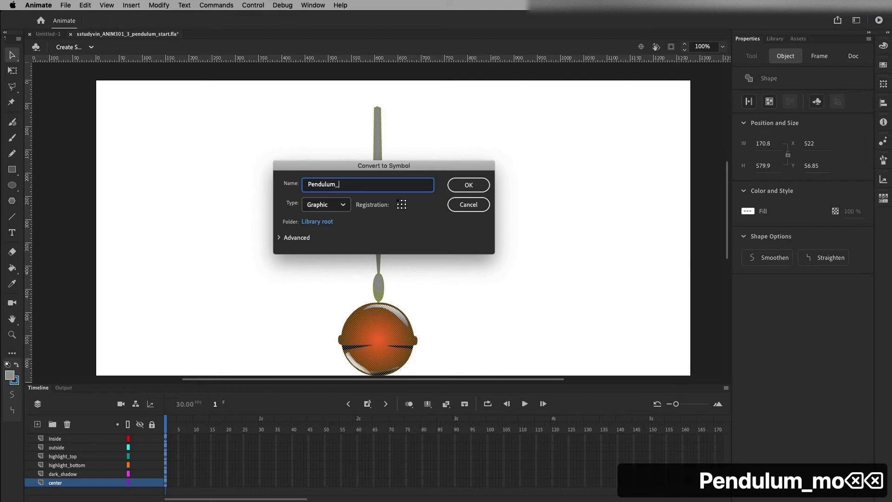
{"action": "type", "text": "shapes"}
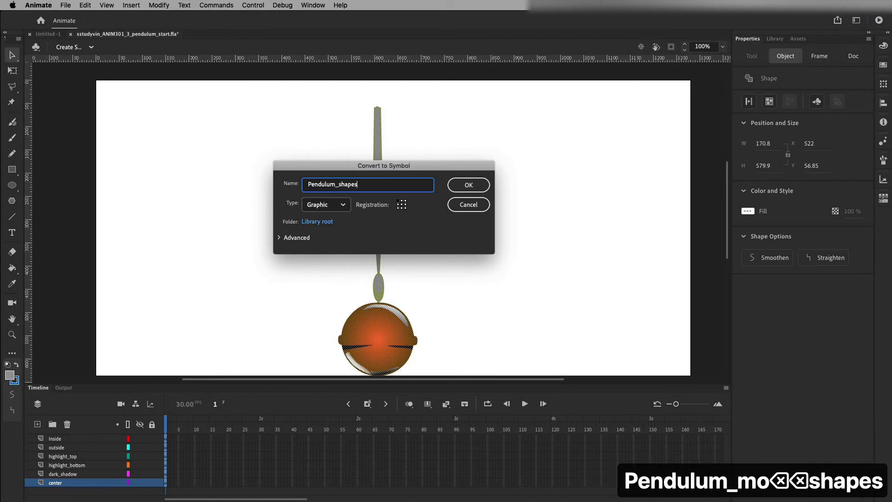
{"action": "left_click", "coordinate": [478, 185]}
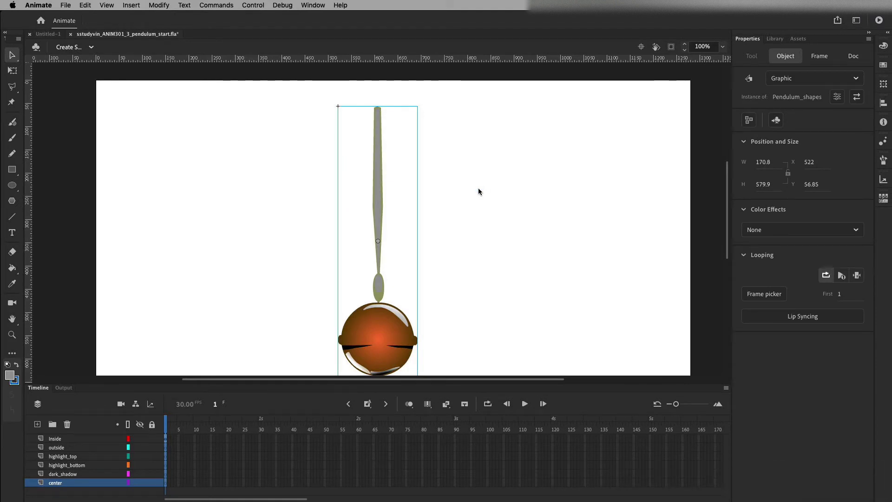
{"action": "double_click", "coordinate": [386, 326]}
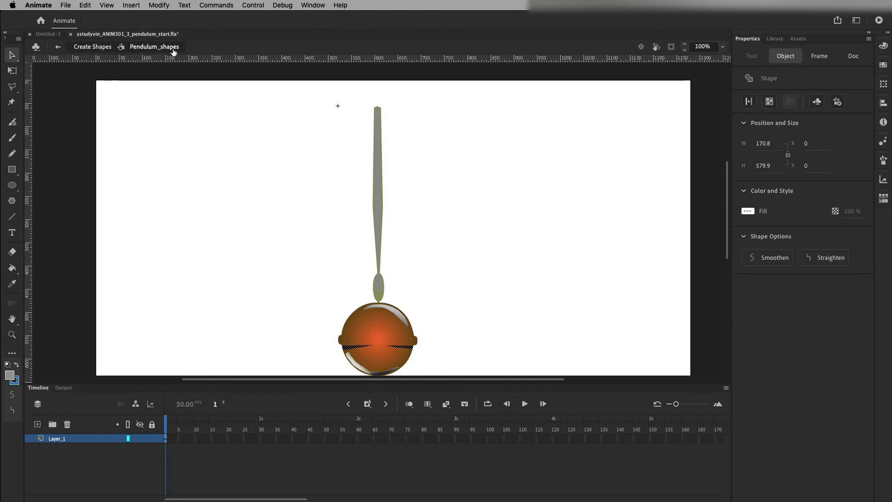
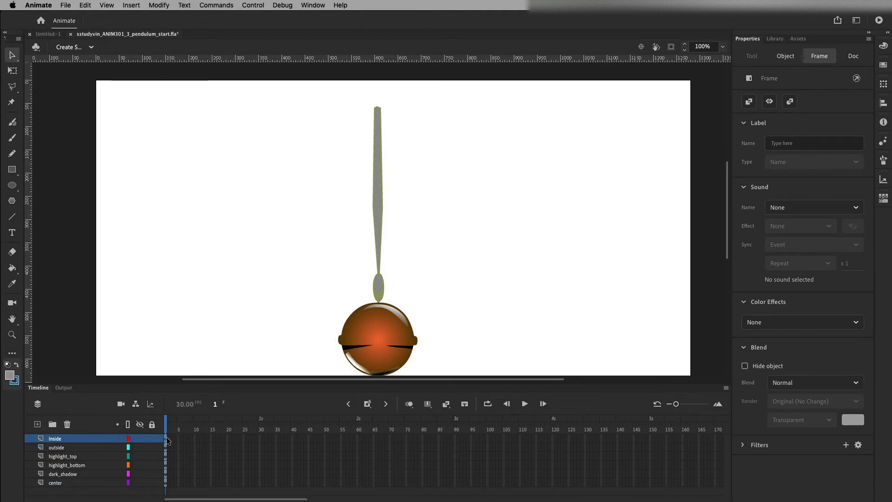
Convert the grey rod shape on the Inside layer into a graphic symbol named Pendulum_Start.
{"action": "right_click", "coordinate": [377, 222]}
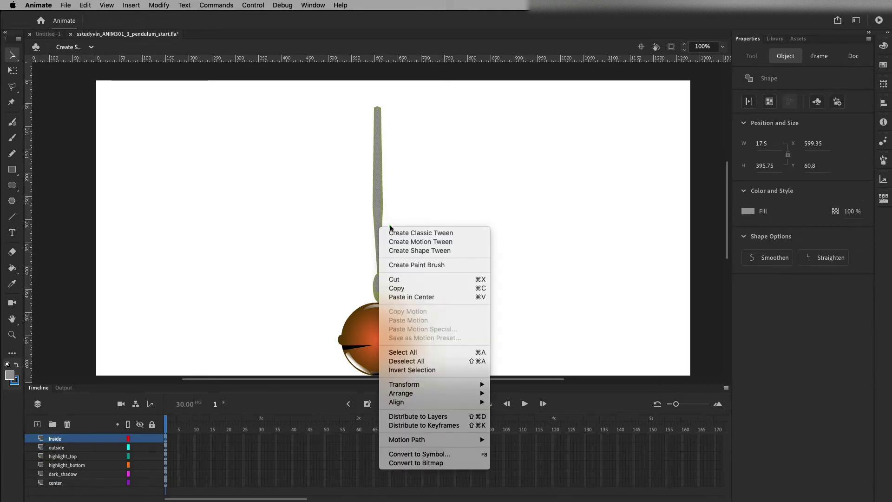
{"action": "left_click", "coordinate": [444, 455]}
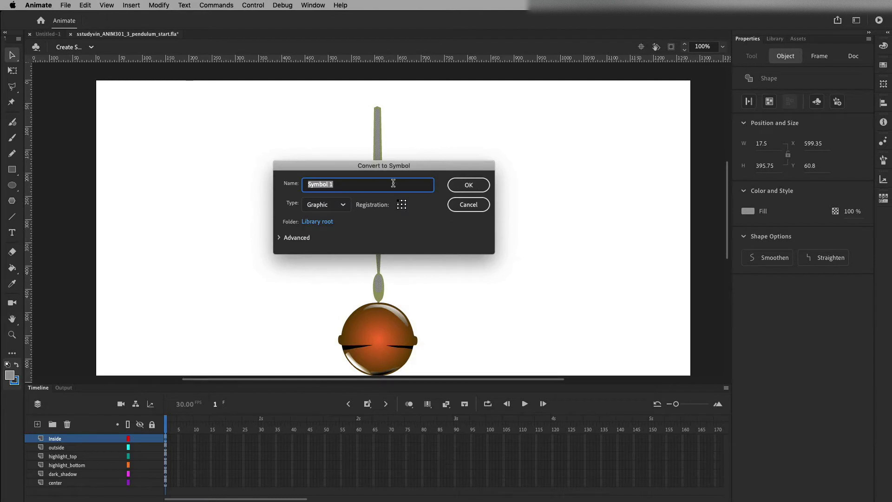
{"action": "type", "text": "Pe"}
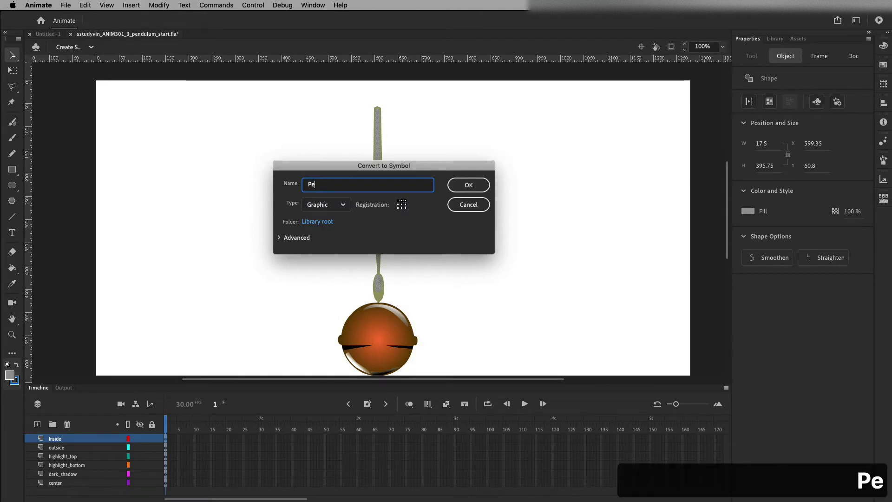
{"action": "type", "text": "ndulum_"}
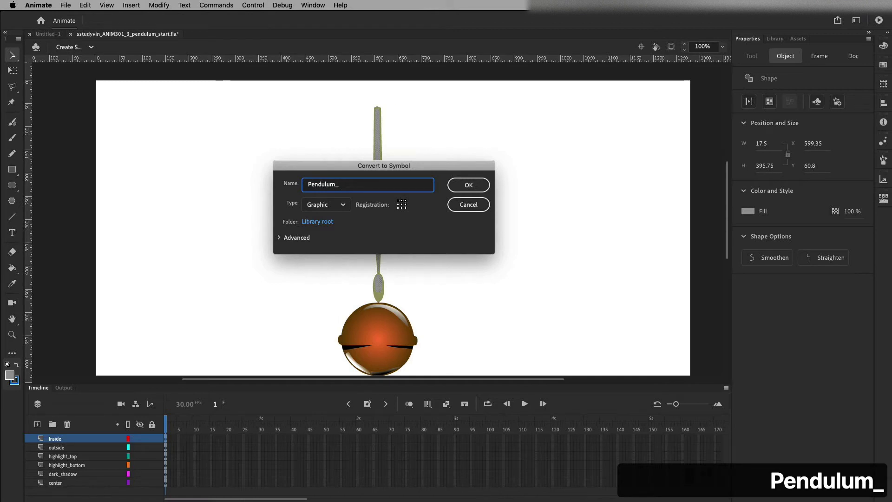
{"action": "type", "text": "Start"}
{"action": "left_click", "coordinate": [478, 187]}
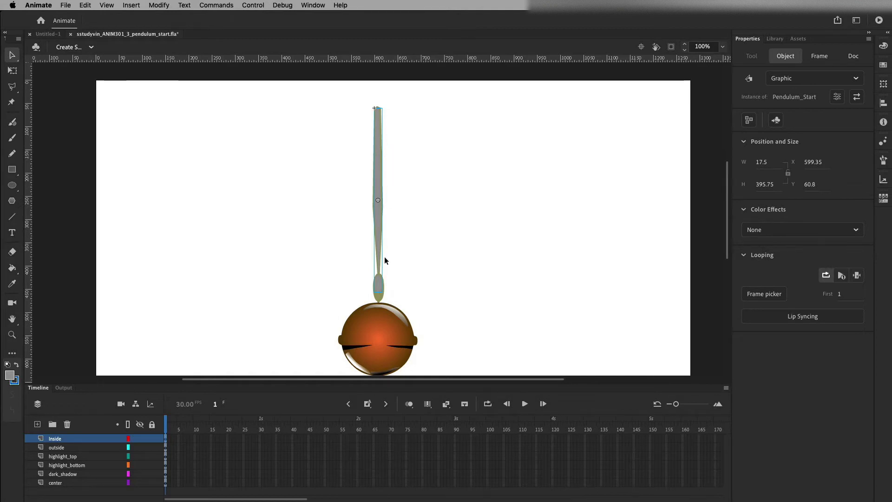
Copy the five layers from outside down to center, leaving out the Inside layer.
{"action": "left_click", "coordinate": [61, 447]}
{"action": "left_click", "coordinate": [79, 486], "text": "shift"}
{"action": "left_click", "coordinate": [88, 449]}
{"action": "left_click", "coordinate": [81, 485], "text": "shift"}
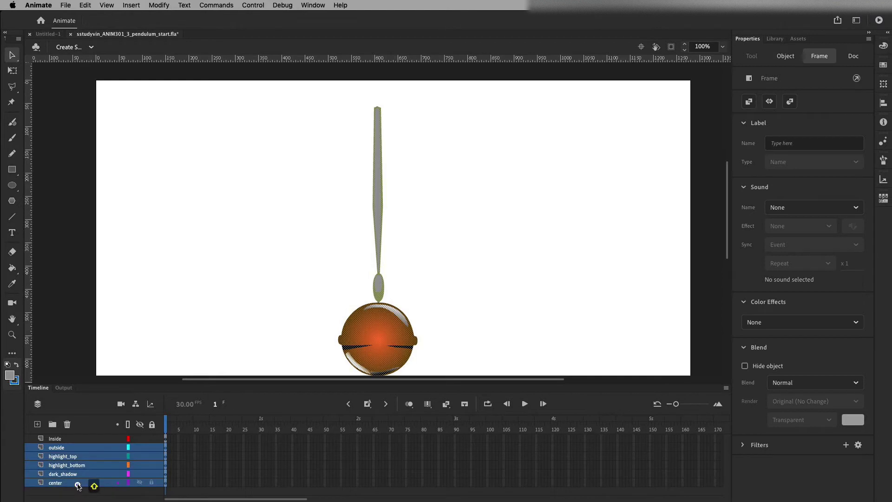
{"action": "right_click", "coordinate": [93, 464]}
{"action": "left_click", "coordinate": [144, 343]}
Open the Pendulum_Start symbol for editing and paste the copied layers into it.
{"action": "left_click", "coordinate": [106, 441]}
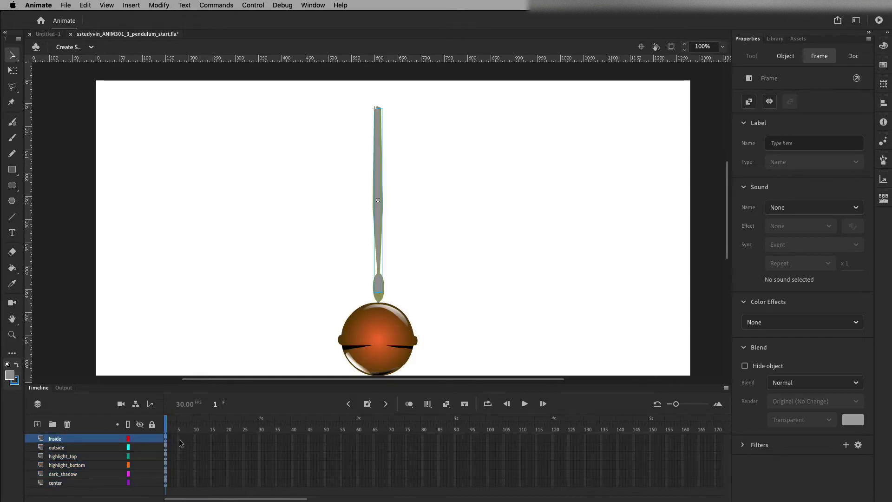
{"action": "double_click", "coordinate": [381, 279]}
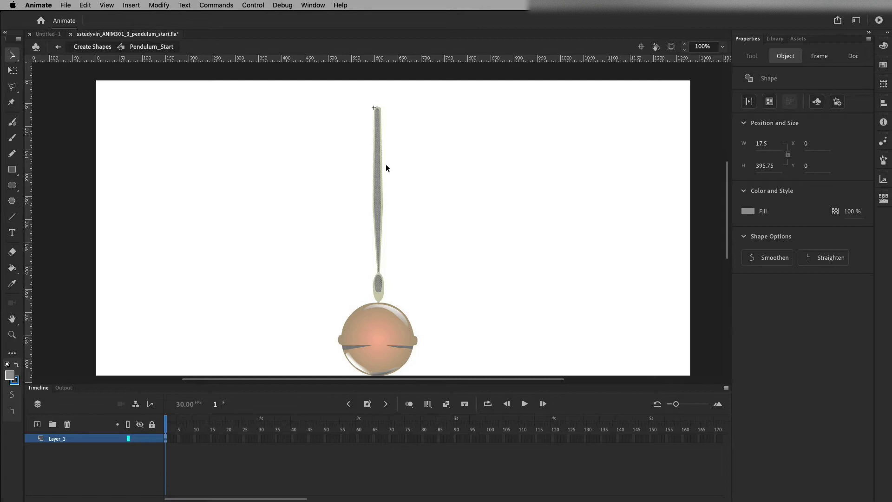
{"action": "right_click", "coordinate": [95, 447]}
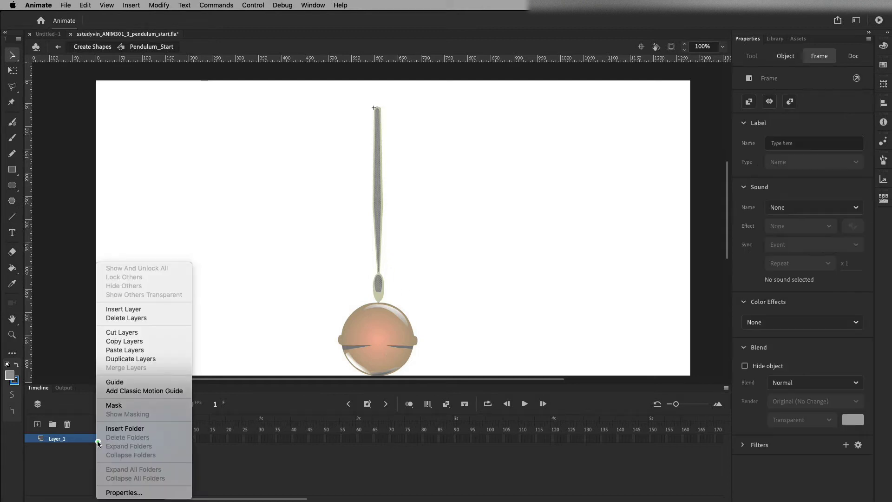
{"action": "left_click", "coordinate": [141, 350]}
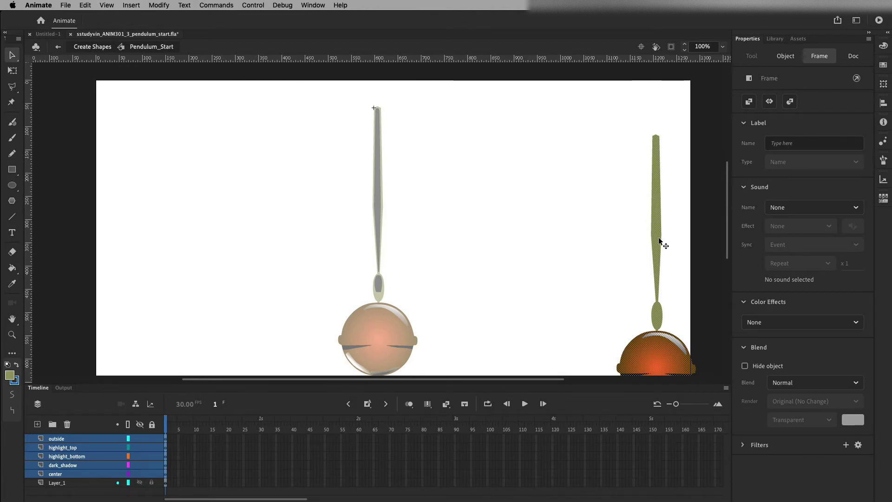
Move the pasted artwork onto the grey rod shape and align it precisely, at about X -77.3, Y -3.95.
{"action": "left_click_drag", "start_coordinate": [658, 241], "coordinate": [380, 286]}
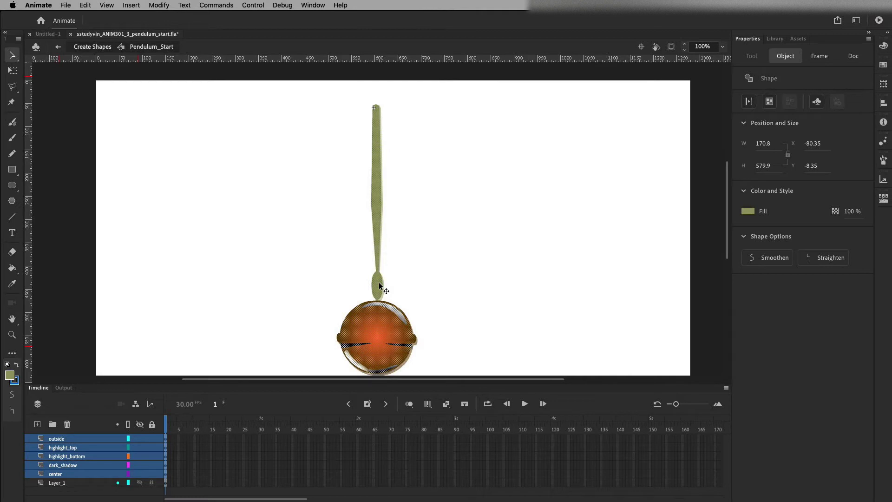
{"action": "key", "text": "super+equal"}
{"action": "key", "text": "super+equal"}
{"action": "key", "text": "super+equal"}
{"action": "key", "text": "super+equal"}
{"action": "left_click_drag", "start_coordinate": [379, 283], "coordinate": [410, 279]}
{"action": "left_click_drag", "start_coordinate": [498, 203], "coordinate": [523, 170]}
{"action": "left_click_drag", "start_coordinate": [486, 341], "coordinate": [409, 271]}
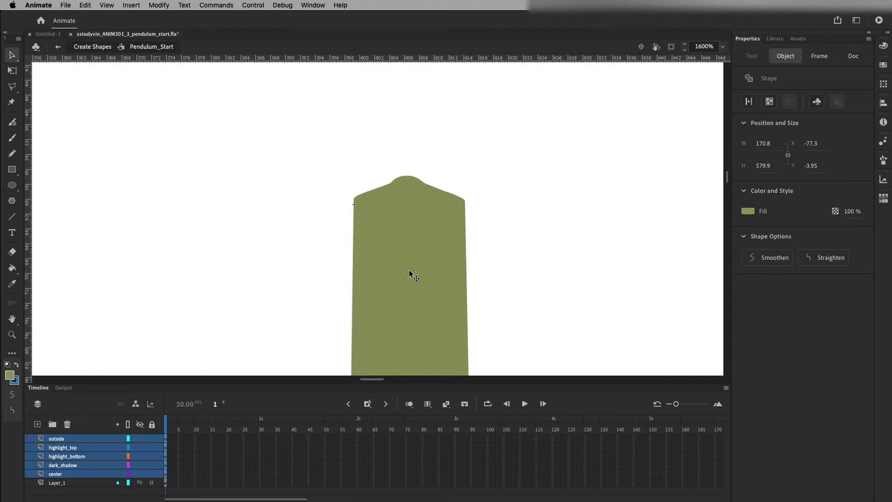
Move Layer_1 above the outside layer in the symbol's stack and return to the Create Shapes scene.
{"action": "key", "text": "super+minus"}
{"action": "key", "text": "super+minus"}
{"action": "key", "text": "super+0"}
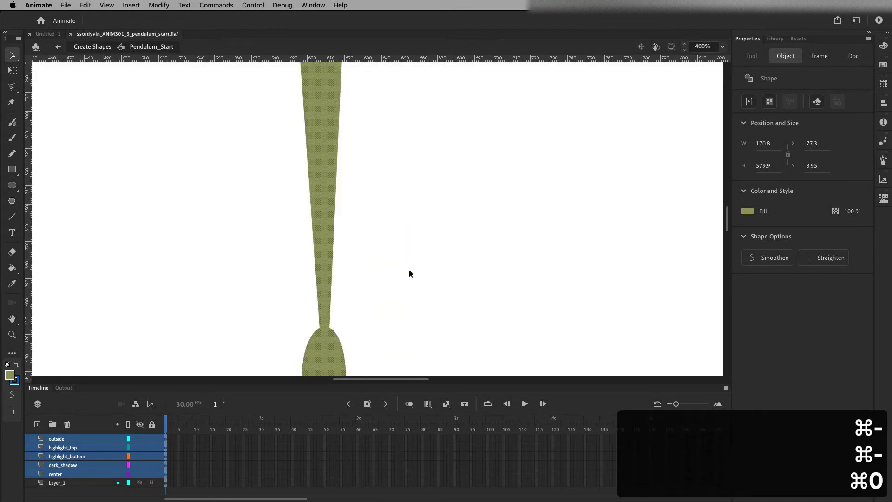
{"action": "left_click", "coordinate": [723, 46]}
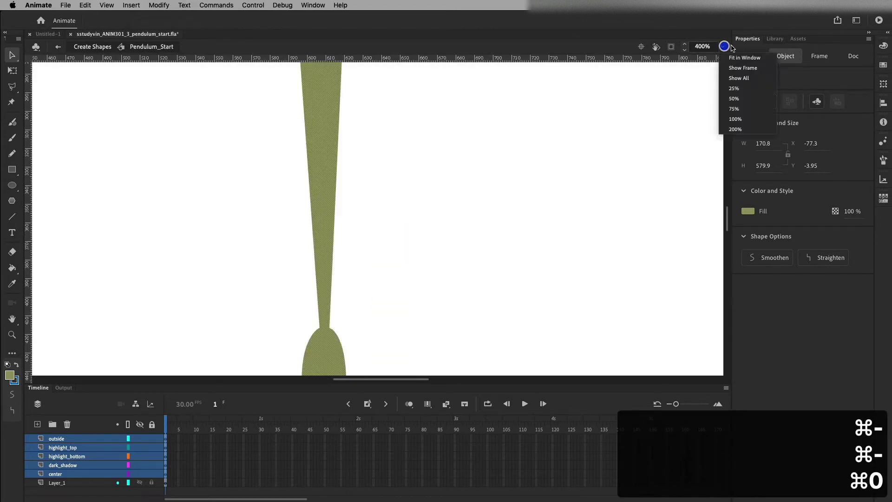
{"action": "left_click", "coordinate": [754, 57]}
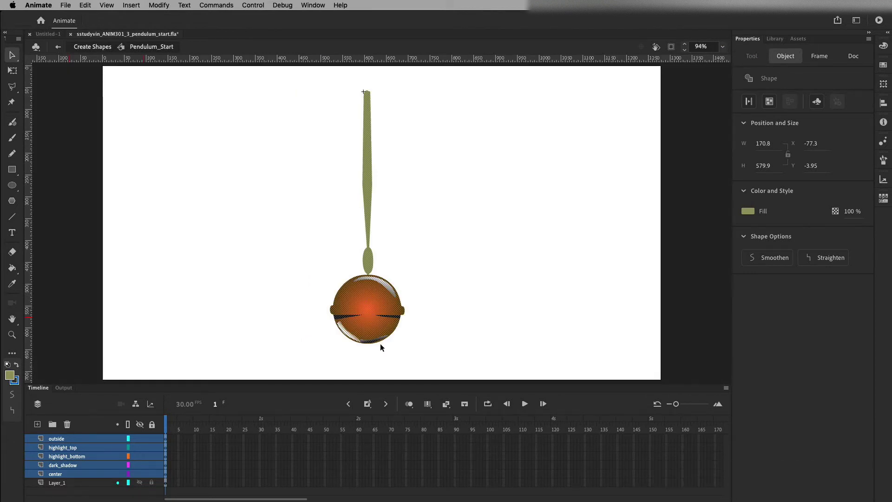
{"action": "left_click", "coordinate": [72, 474]}
{"action": "left_click", "coordinate": [71, 483]}
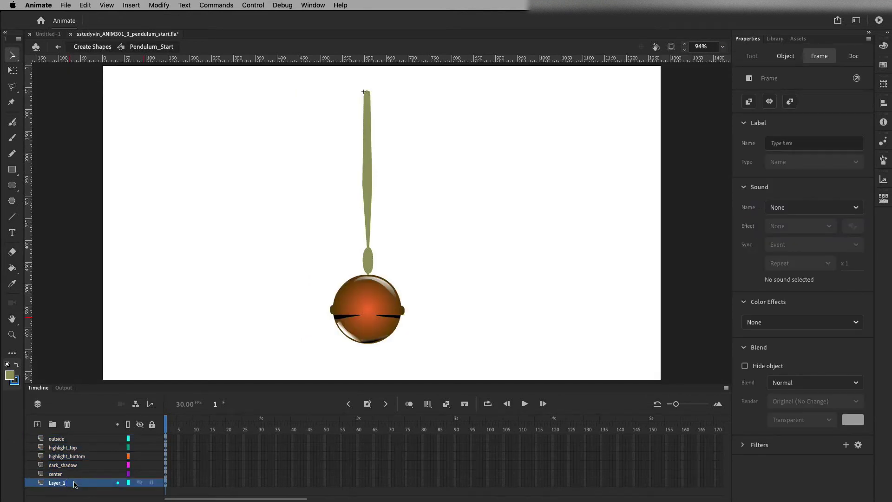
{"action": "left_click_drag", "start_coordinate": [68, 485], "coordinate": [74, 438]}
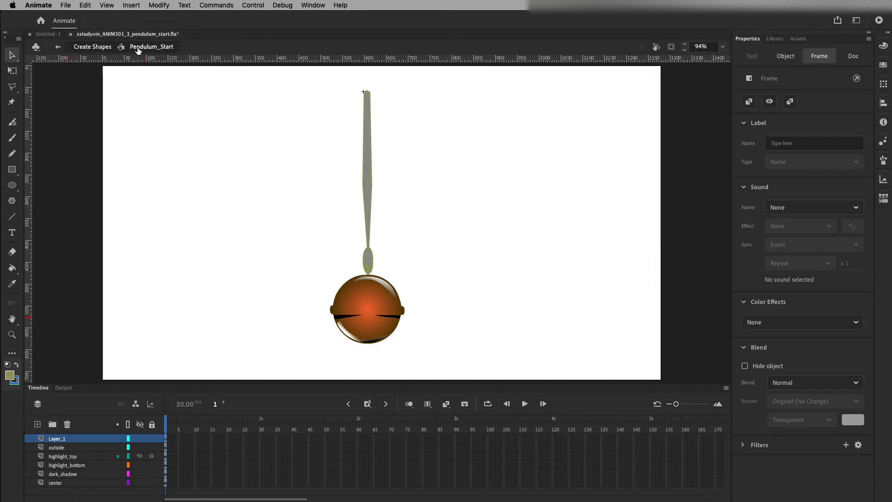
{"action": "left_click", "coordinate": [88, 49]}
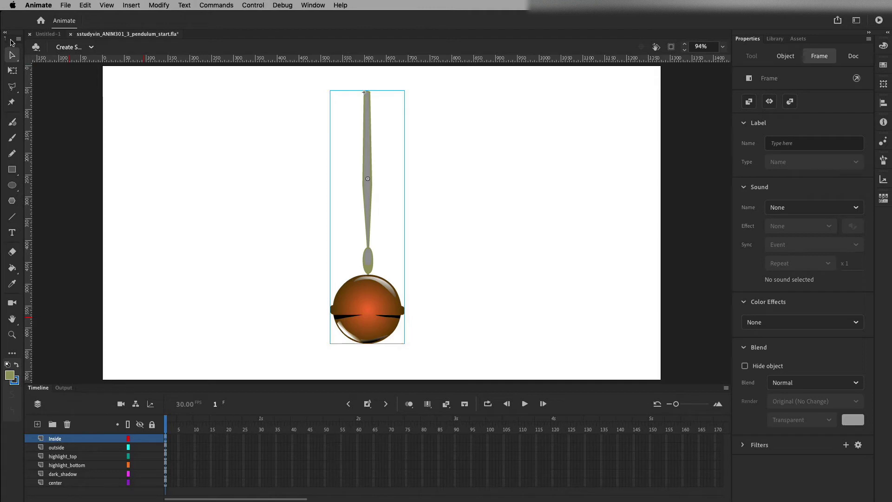
Undock the Tools palette, enlarge it to show all its tools, and place it clear of the pendulum.
{"action": "left_click_drag", "start_coordinate": [12, 42], "coordinate": [85, 83]}
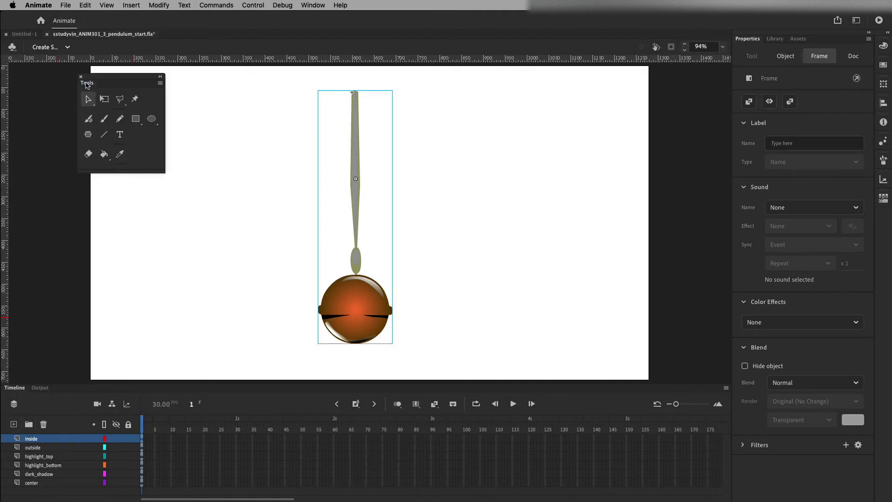
{"action": "left_click_drag", "start_coordinate": [162, 171], "coordinate": [192, 248]}
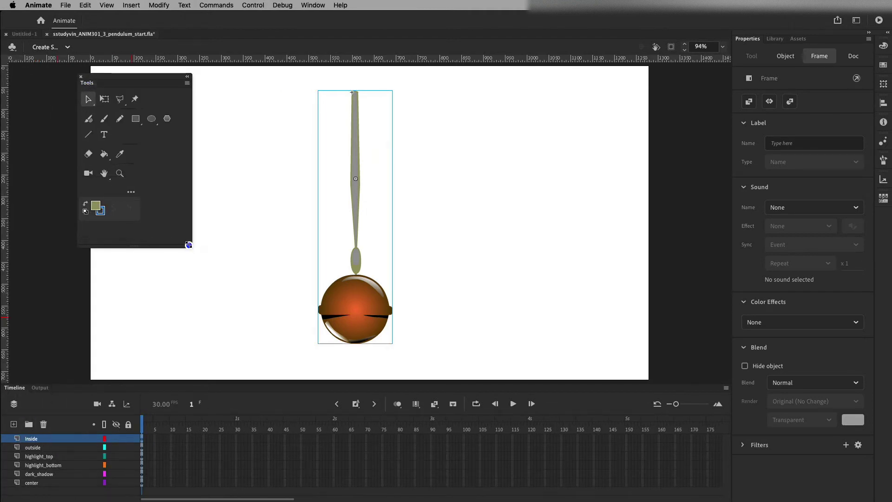
{"action": "left_click_drag", "start_coordinate": [146, 77], "coordinate": [96, 141]}
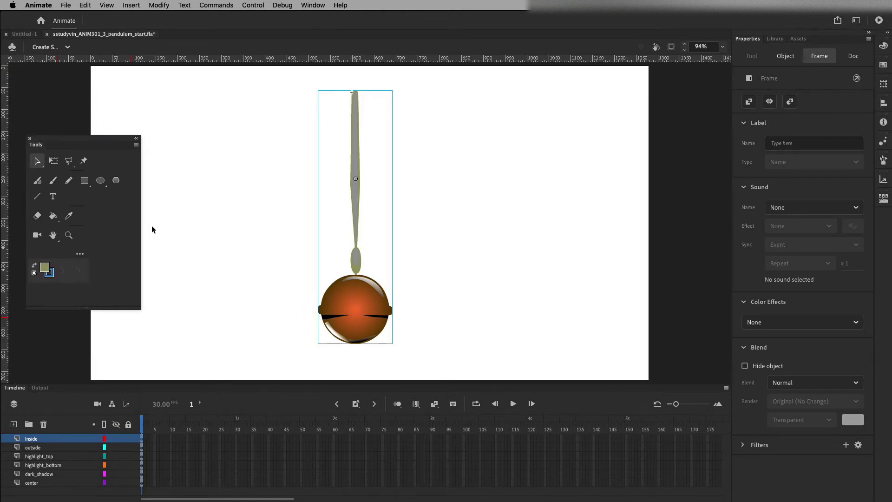
Add the Subselection and Pen tools to the Tools palette from the drag-and-drop tool collection and close the collection.
{"action": "left_click", "coordinate": [80, 255]}
{"action": "left_click", "coordinate": [241, 163]}
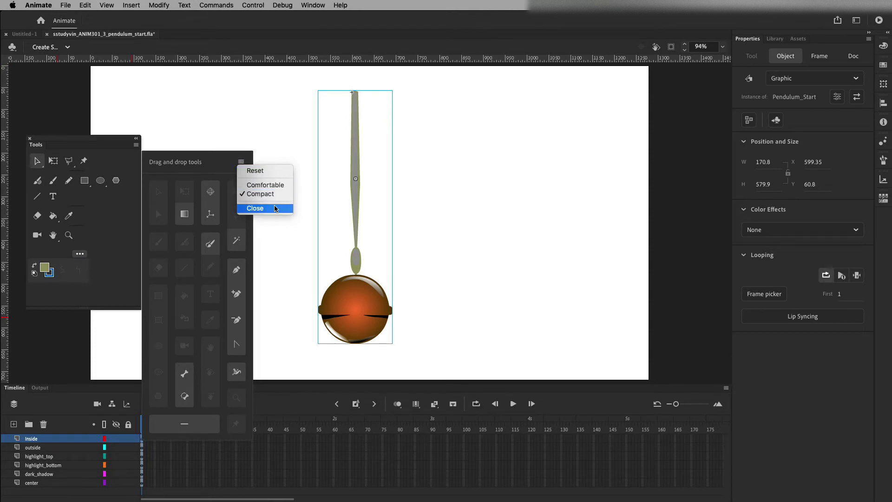
{"action": "left_click", "coordinate": [202, 161]}
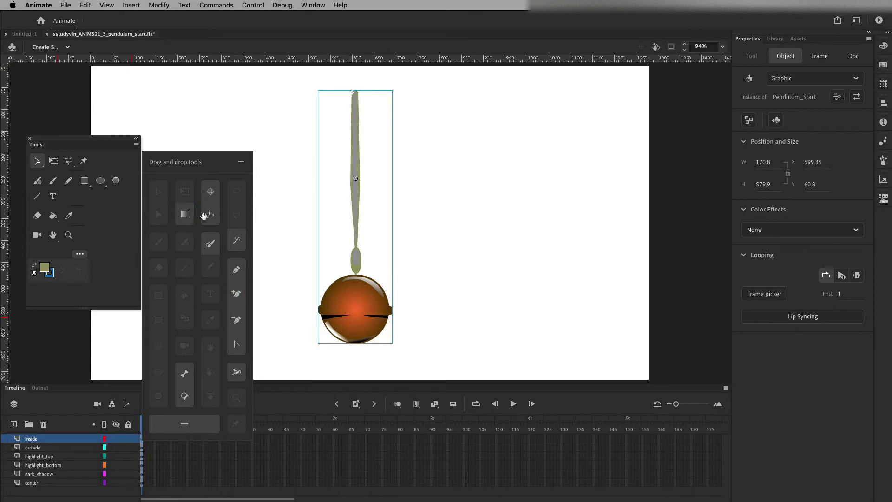
{"action": "left_click_drag", "start_coordinate": [48, 170], "coordinate": [48, 165]}
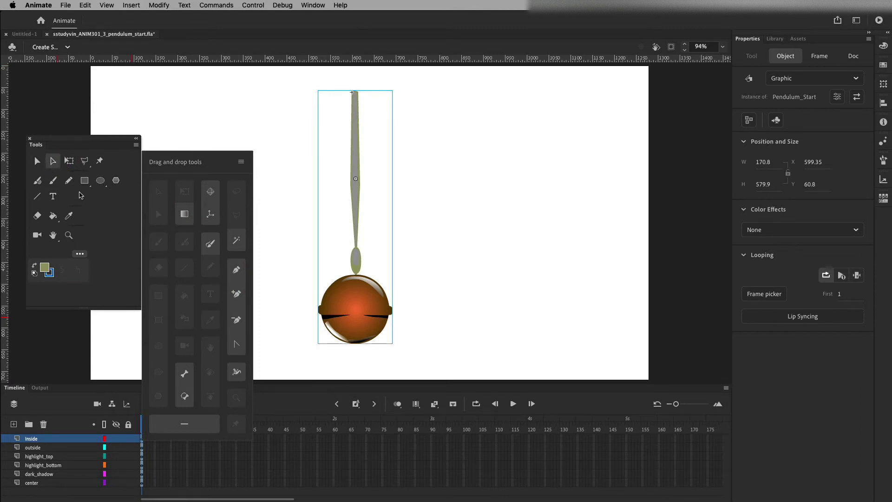
{"action": "left_click_drag", "start_coordinate": [237, 270], "coordinate": [68, 198]}
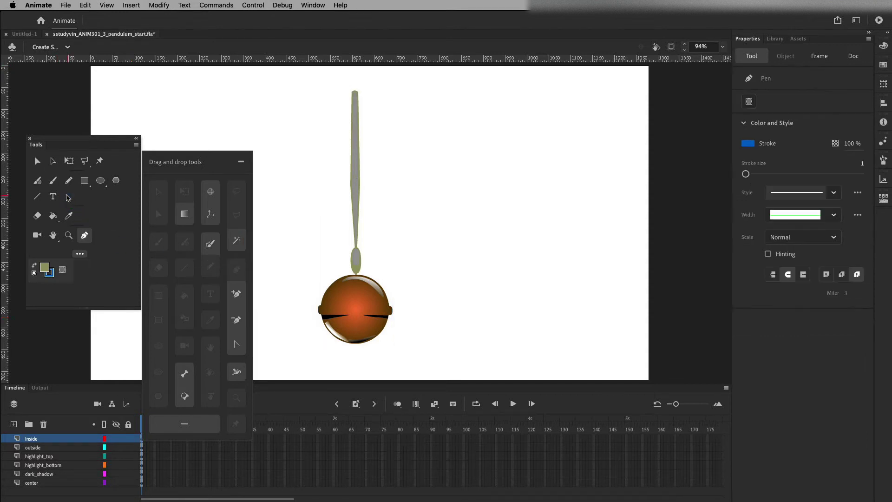
{"action": "left_click", "coordinate": [241, 161]}
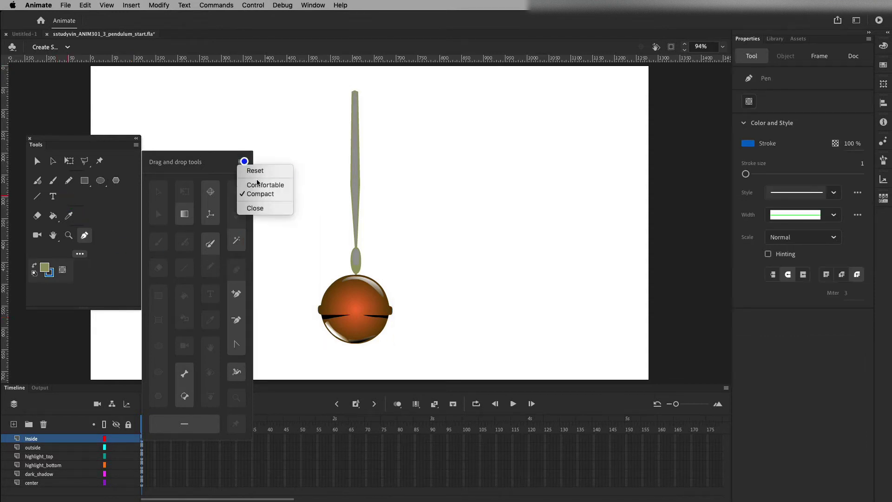
{"action": "left_click", "coordinate": [263, 209]}
Examine which artwork each layer holds, comparing the combined symbol on the Inside layer with the original shapes on the other five layers.
{"action": "key", "text": "q"}
{"action": "left_click", "coordinate": [31, 439]}
{"action": "left_click", "coordinate": [31, 483]}
{"action": "left_click", "coordinate": [50, 447]}
{"action": "left_click", "coordinate": [52, 440]}
{"action": "left_click", "coordinate": [54, 447]}
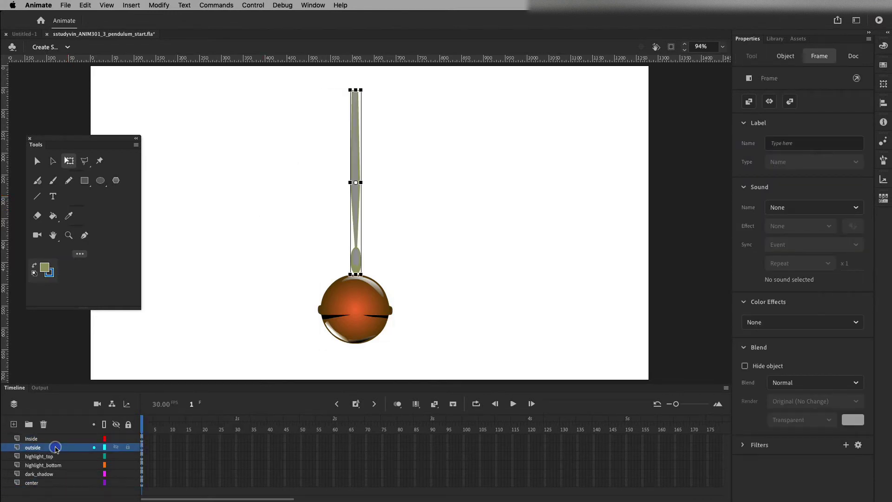
{"action": "left_click", "coordinate": [413, 276]}
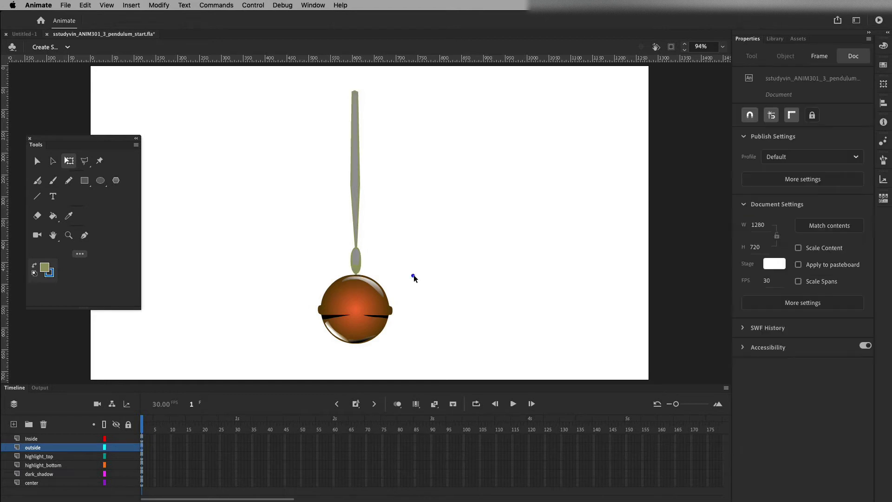
{"action": "left_click", "coordinate": [47, 483]}
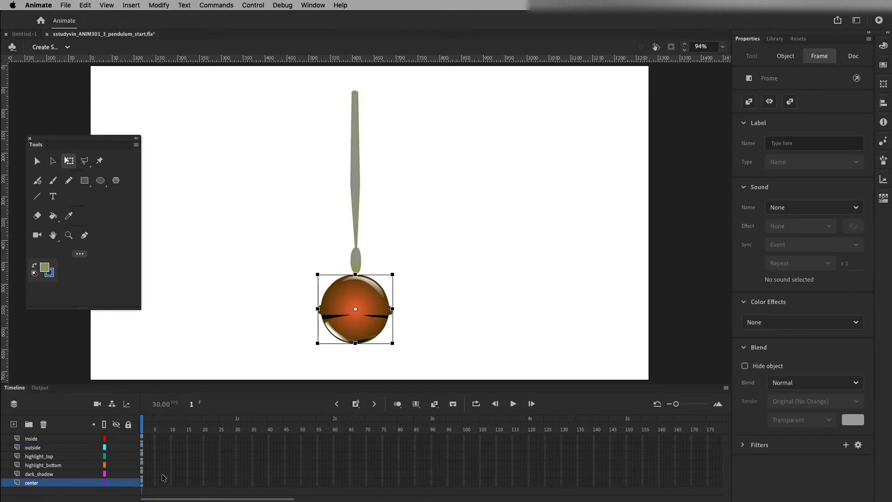
{"action": "left_click", "coordinate": [69, 474]}
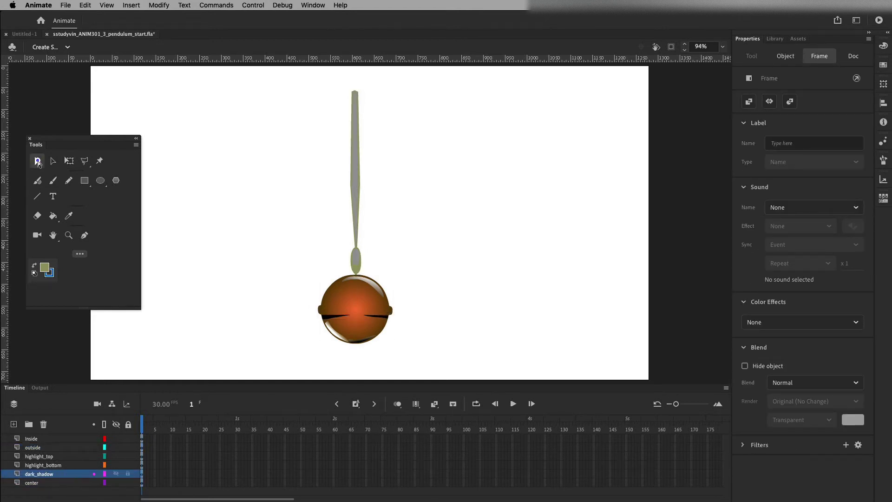
{"action": "key", "text": "v"}
{"action": "left_click", "coordinate": [69, 476]}
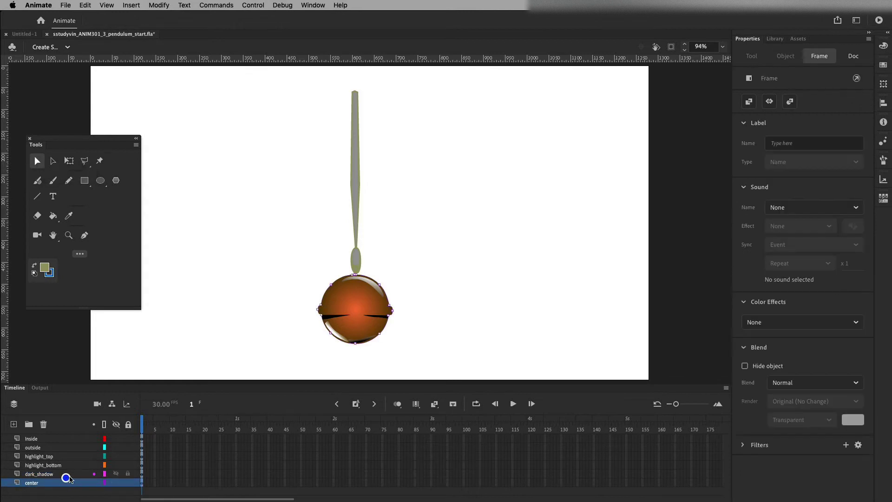
{"action": "left_click", "coordinate": [68, 465]}
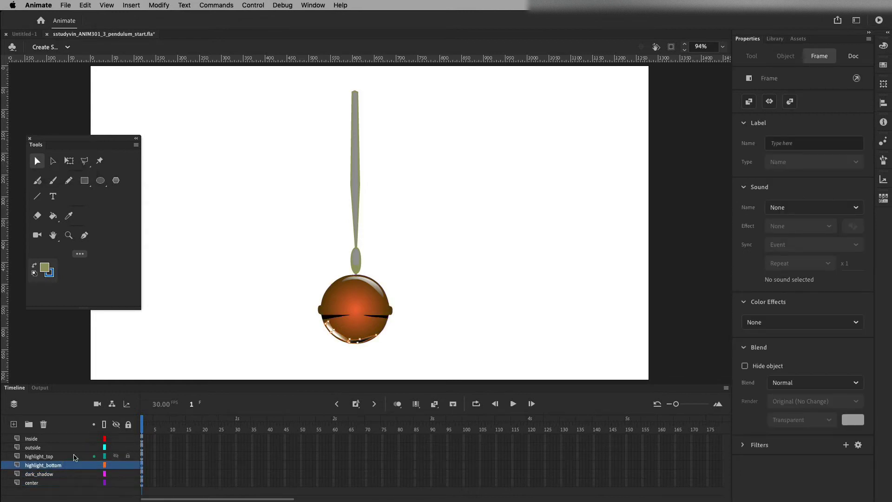
{"action": "left_click", "coordinate": [70, 456]}
{"action": "left_click", "coordinate": [70, 448]}
{"action": "left_click", "coordinate": [74, 439]}
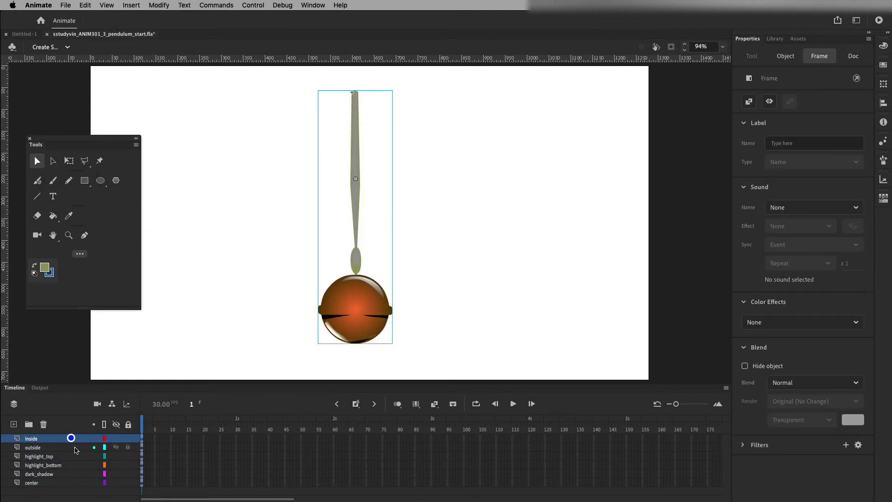
Delete the five original shape layers from outside down to center, keeping only the Inside layer.
{"action": "left_click", "coordinate": [47, 449]}
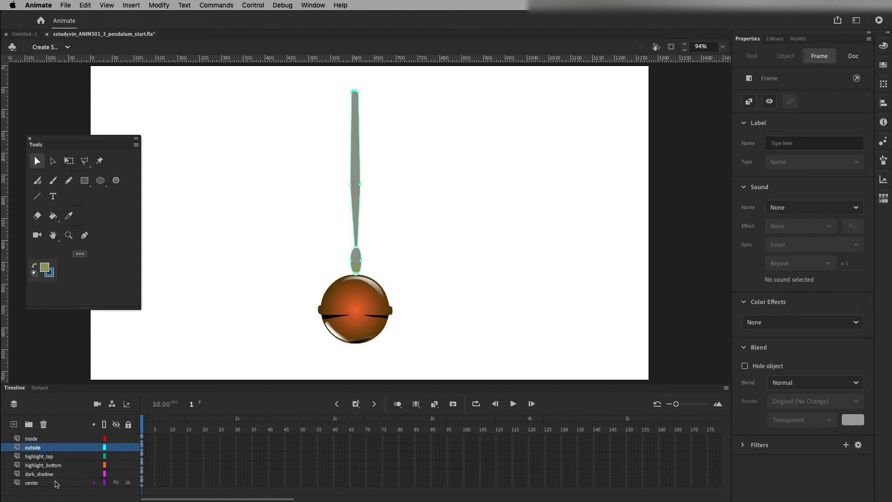
{"action": "left_click", "coordinate": [56, 483]}
{"action": "left_click", "coordinate": [49, 448], "text": "shift"}
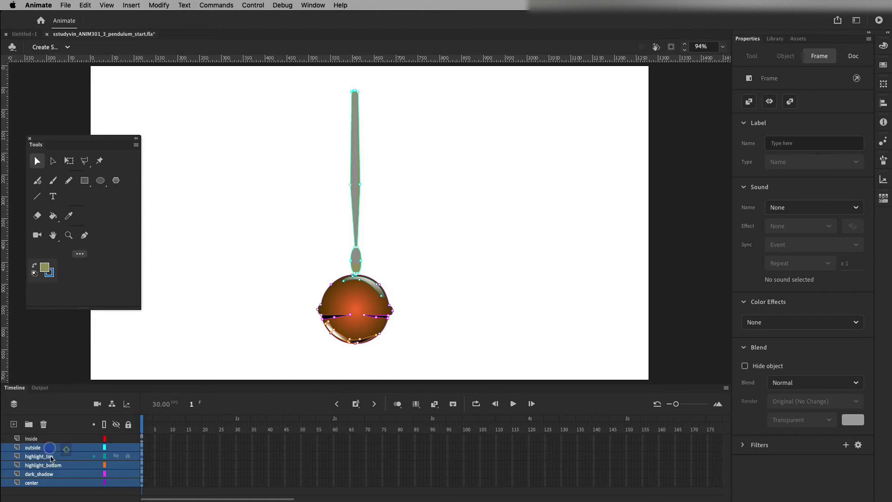
{"action": "right_click", "coordinate": [52, 460]}
{"action": "left_click", "coordinate": [111, 317]}
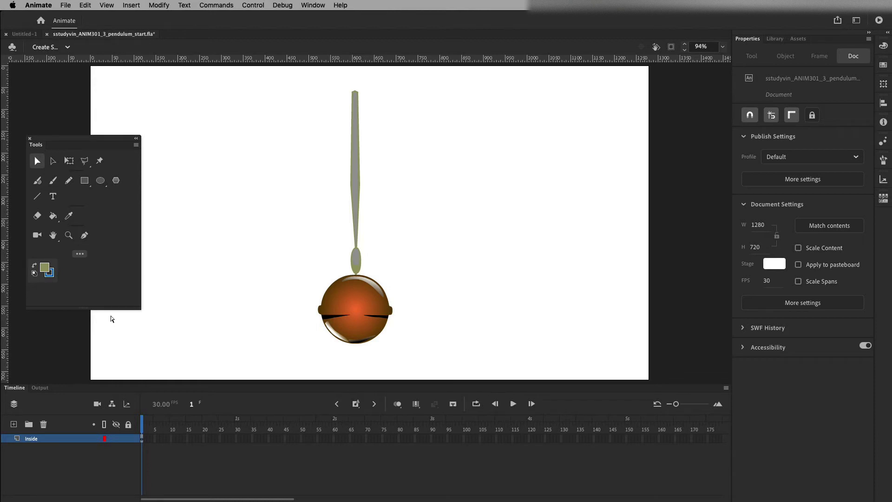
Rename the remaining Inside layer to pendulum.
{"action": "double_click", "coordinate": [33, 438]}
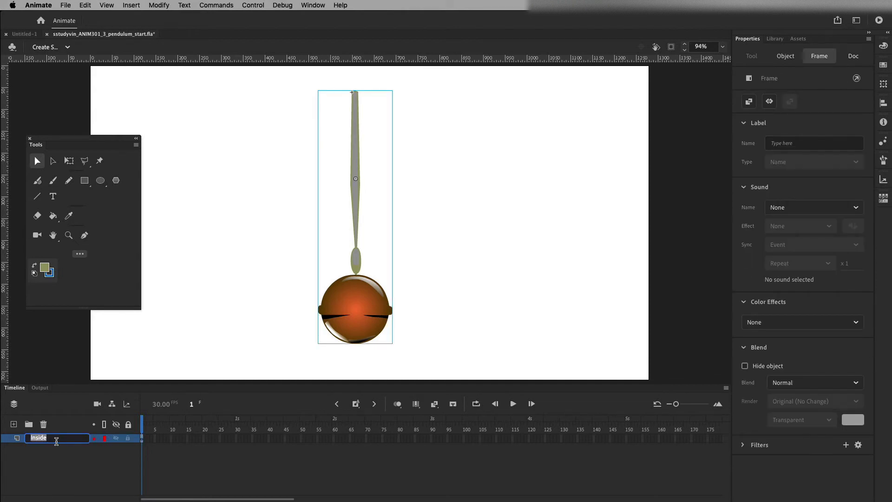
{"action": "type", "text": "pendu"}
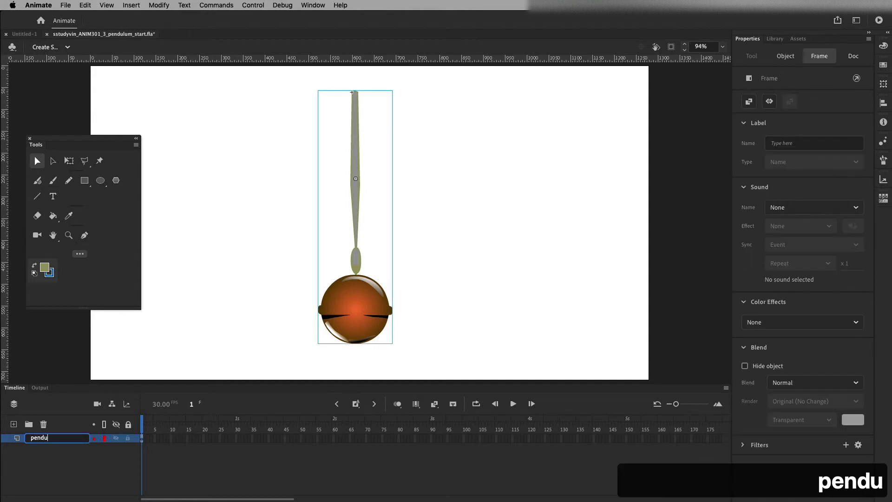
{"action": "type", "text": "lum"}
{"action": "key", "text": "Return"}
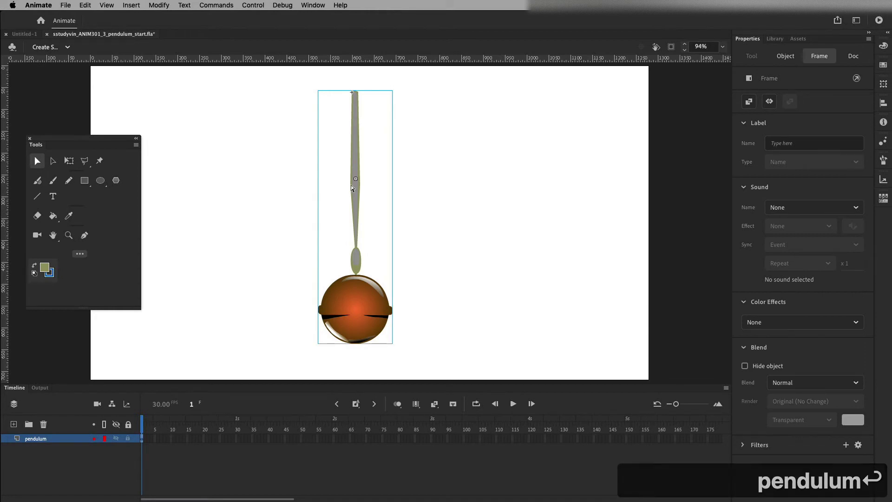
Test-rotate the pendulum with Free Transform about its current transformation point and undo the rotation.
{"action": "left_click", "coordinate": [69, 162]}
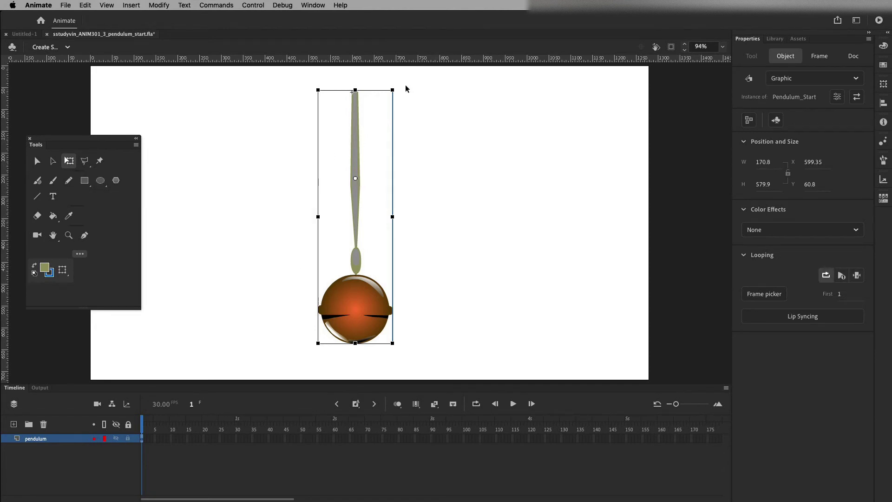
{"action": "left_click_drag", "start_coordinate": [393, 90], "coordinate": [375, 123]}
{"action": "key", "text": "super+z"}
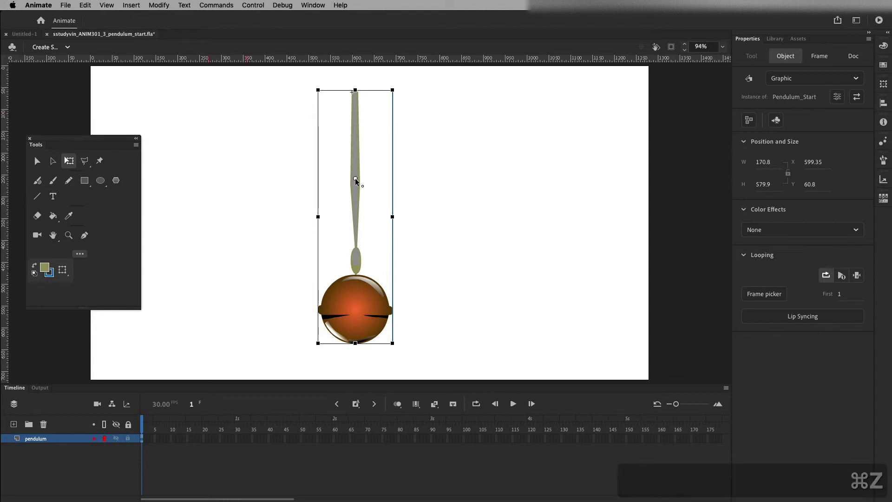
Move the pendulum's transformation point to the upper end of the rod, centred just inside the rounded tip of the grey shape.
{"action": "left_click_drag", "start_coordinate": [355, 178], "coordinate": [355, 95]}
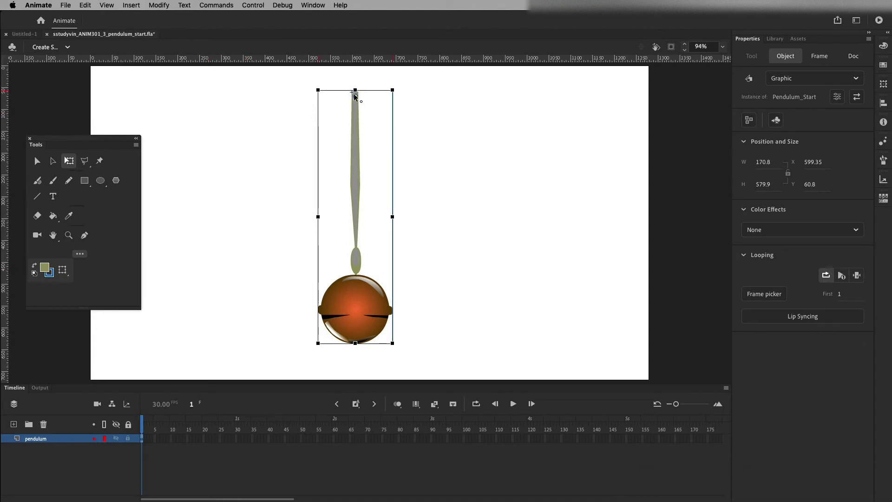
{"action": "key", "text": "cmd+equal"}
{"action": "key", "text": "cmd+equal"}
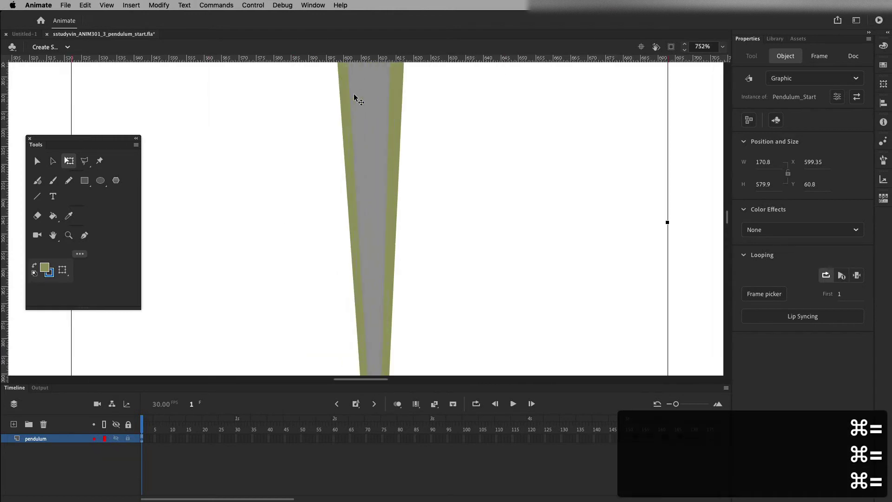
{"action": "key", "text": "cmd+equal"}
{"action": "key", "text": "space"}
{"action": "left_click_drag", "start_coordinate": [442, 312], "coordinate": [454, 142]}
{"action": "scroll", "coordinate": [468, 209], "scroll_direction": "up", "scroll_amount": 5}
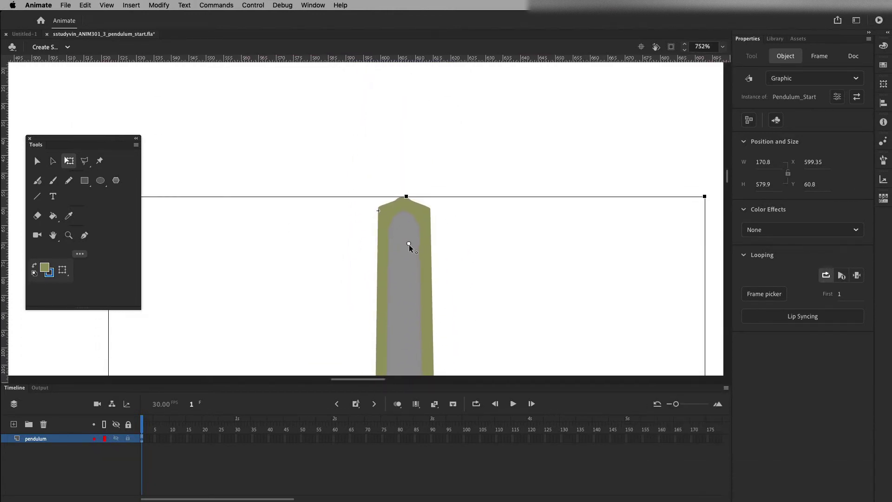
{"action": "left_click_drag", "start_coordinate": [407, 238], "coordinate": [403, 226]}
Try the transformation point farther down the rod, test-rotate the pendulum around it, and undo the rotation.
{"action": "left_click_drag", "start_coordinate": [403, 233], "coordinate": [404, 360]}
{"action": "mouse_move", "coordinate": [712, 193]}
{"action": "left_mouse_down"}
{"action": "mouse_move", "coordinate": [719, 205]}
{"action": "mouse_move", "coordinate": [687, 182]}
{"action": "mouse_move", "coordinate": [721, 201]}
{"action": "left_mouse_up"}
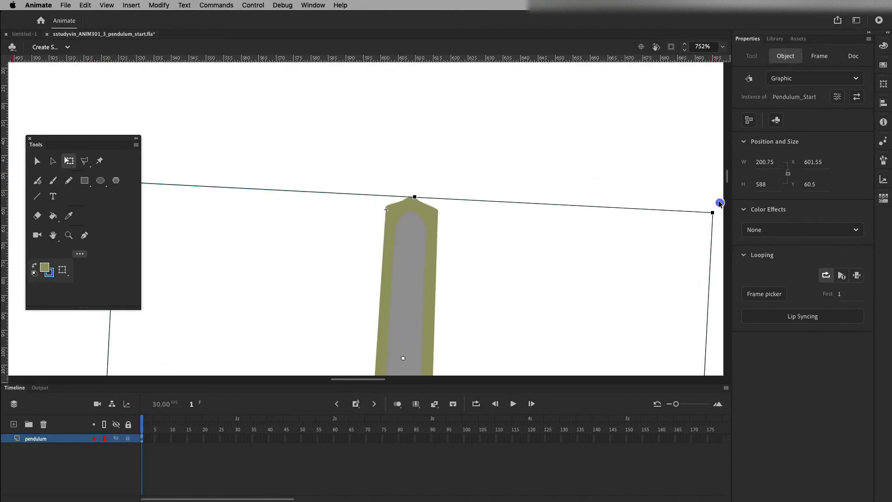
{"action": "key", "text": "super+z"}
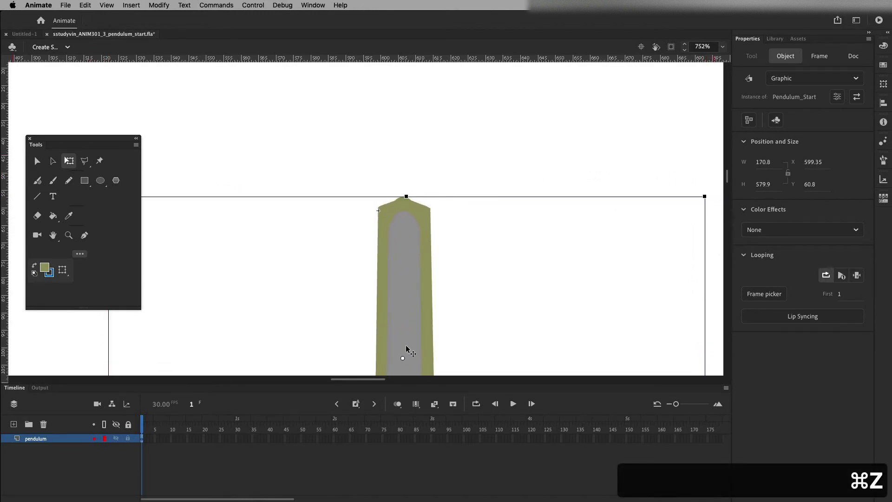
Return the transformation point to the centre of the grey shape's rounded upper tip, test-rotate the pendulum, and undo the rotation.
{"action": "left_click_drag", "start_coordinate": [403, 358], "coordinate": [403, 230]}
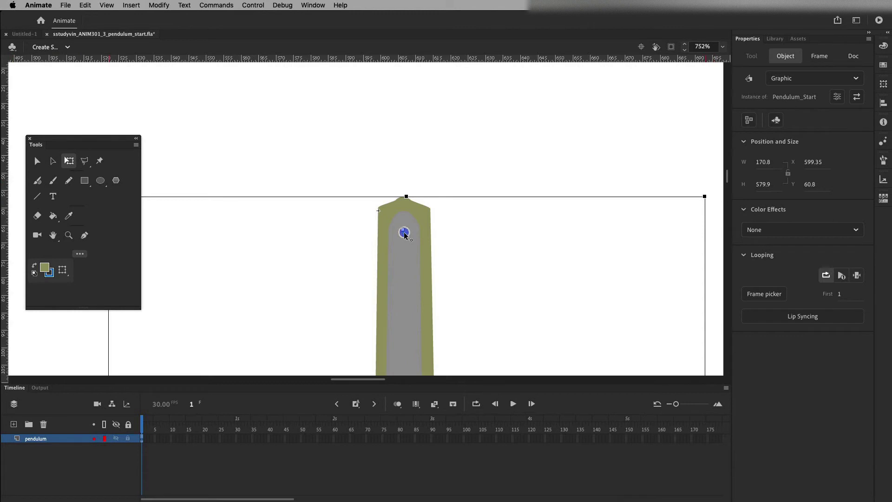
{"action": "mouse_move", "coordinate": [710, 196]}
{"action": "left_mouse_down"}
{"action": "mouse_move", "coordinate": [713, 225]}
{"action": "mouse_move", "coordinate": [707, 186]}
{"action": "left_mouse_up"}
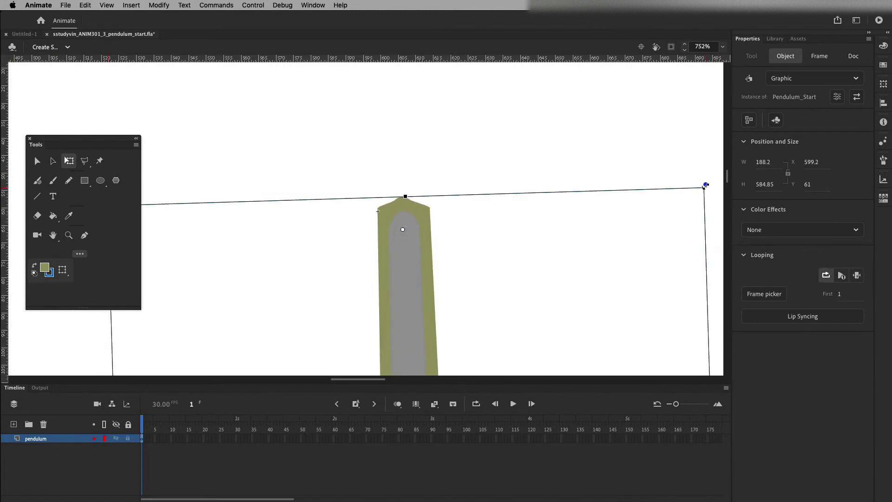
{"action": "key", "text": "super+z"}
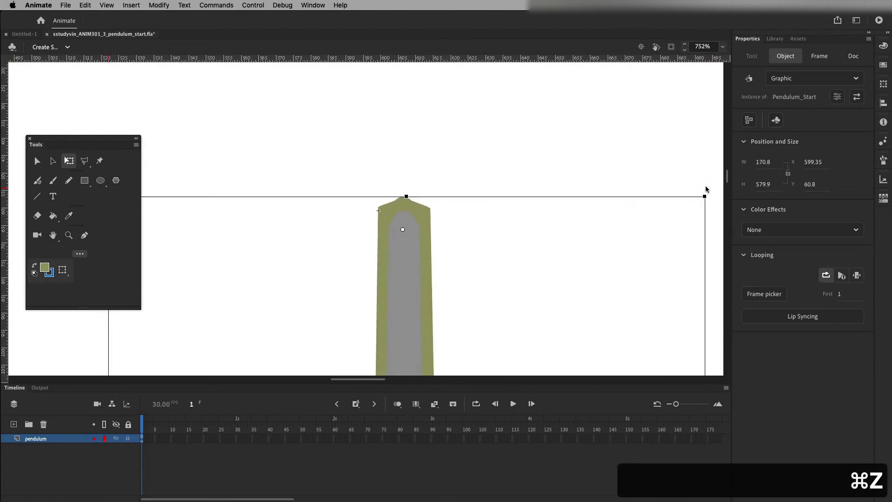
{"action": "left_click", "coordinate": [38, 161]}
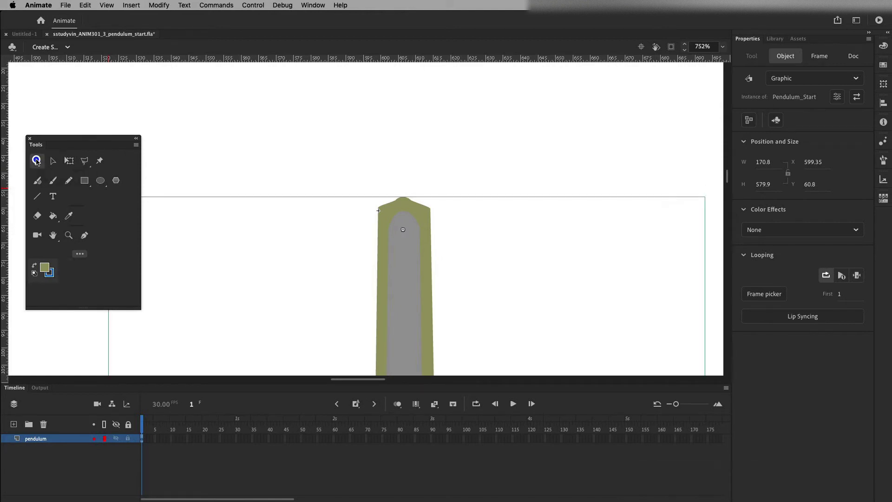
{"action": "left_click", "coordinate": [723, 46]}
{"action": "left_click", "coordinate": [755, 59]}
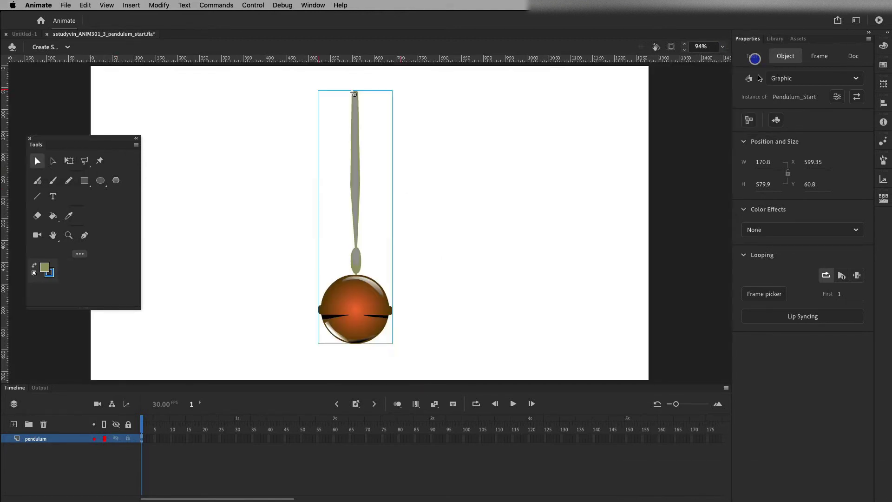
{"action": "key", "text": "q"}
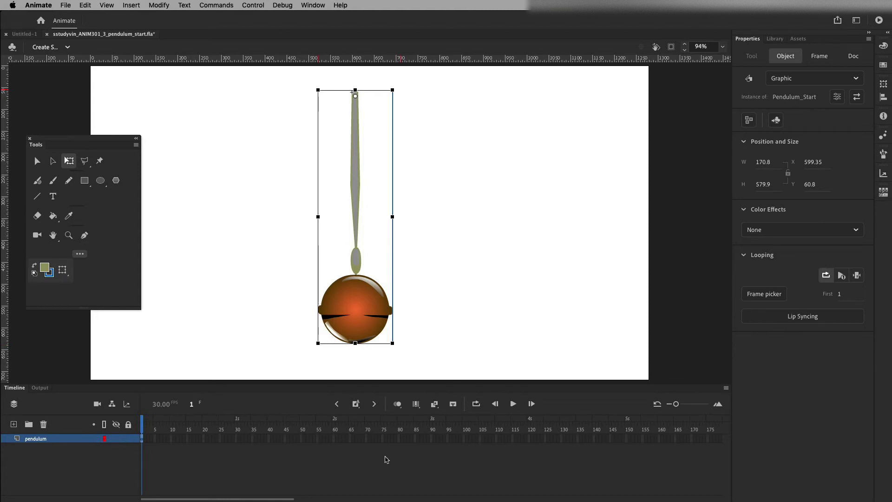
Insert frames on the pendulum layer out to frame 150.
{"action": "left_click", "coordinate": [626, 439]}
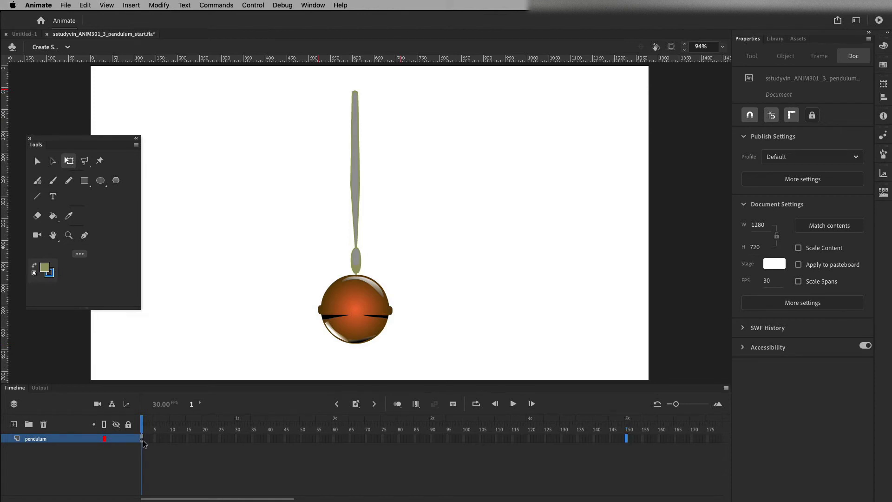
{"action": "right_click", "coordinate": [627, 437]}
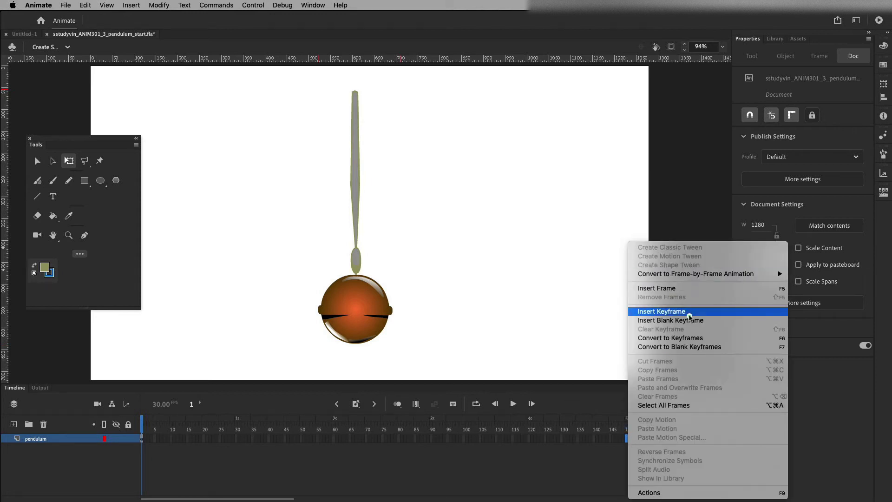
{"action": "left_click", "coordinate": [571, 320]}
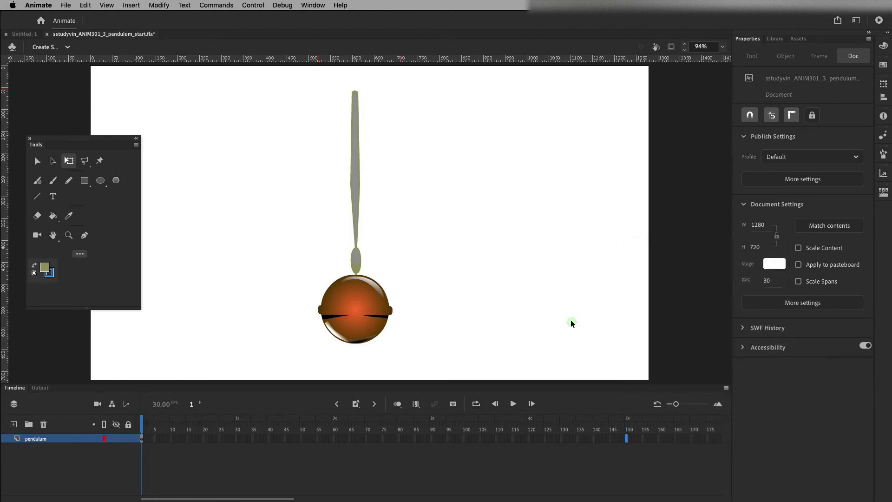
{"action": "left_click", "coordinate": [357, 405]}
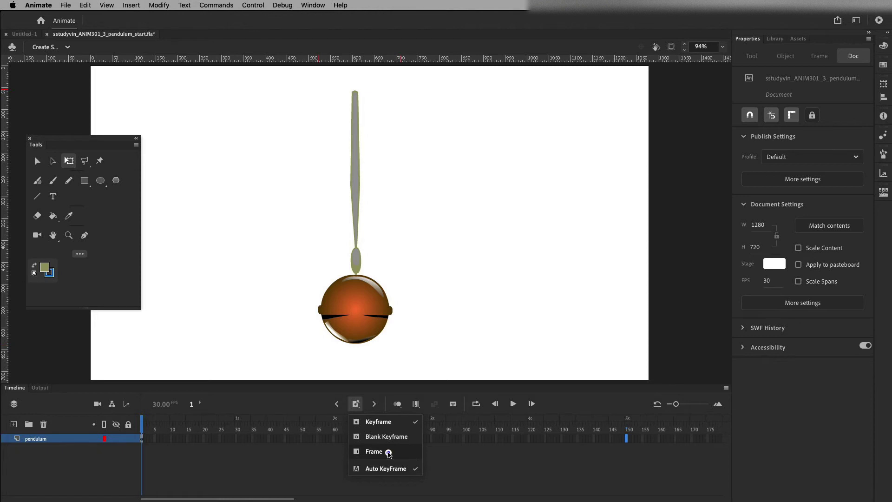
{"action": "left_click", "coordinate": [390, 452]}
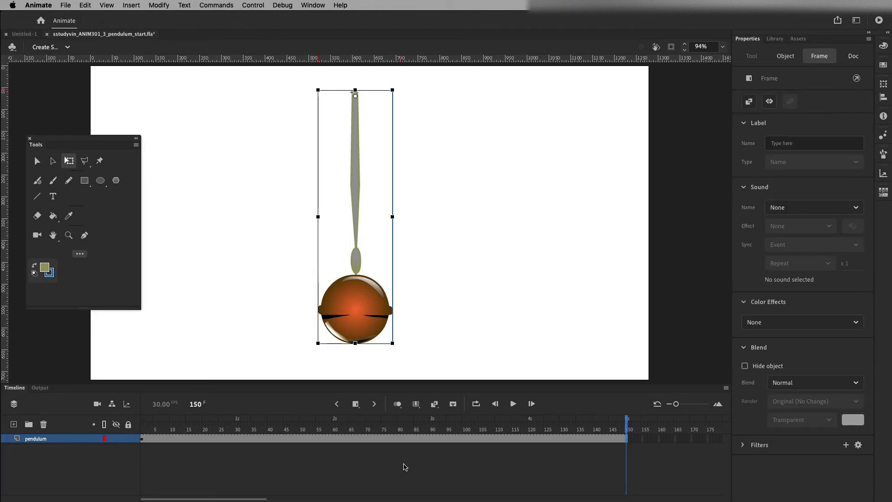
Try inserting a keyframe at frame 125 of the pendulum layer and undo it.
{"action": "left_click_drag", "start_coordinate": [628, 429], "coordinate": [616, 428]}
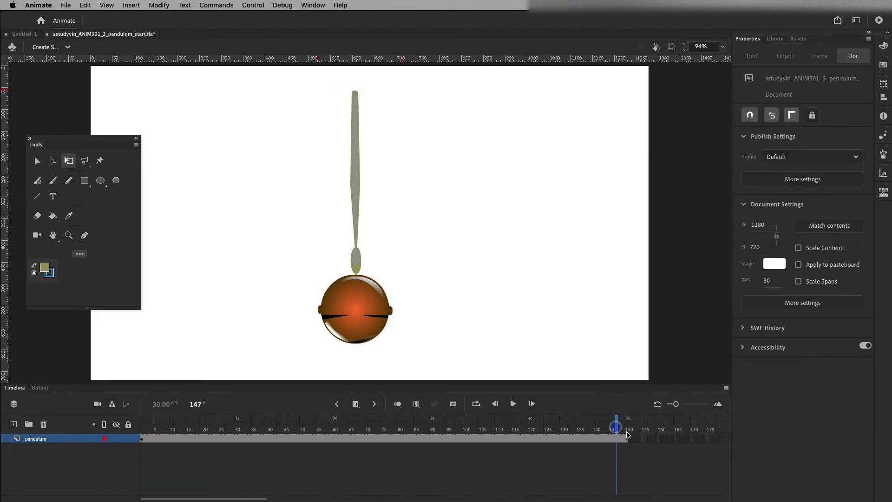
{"action": "left_click", "coordinate": [546, 430]}
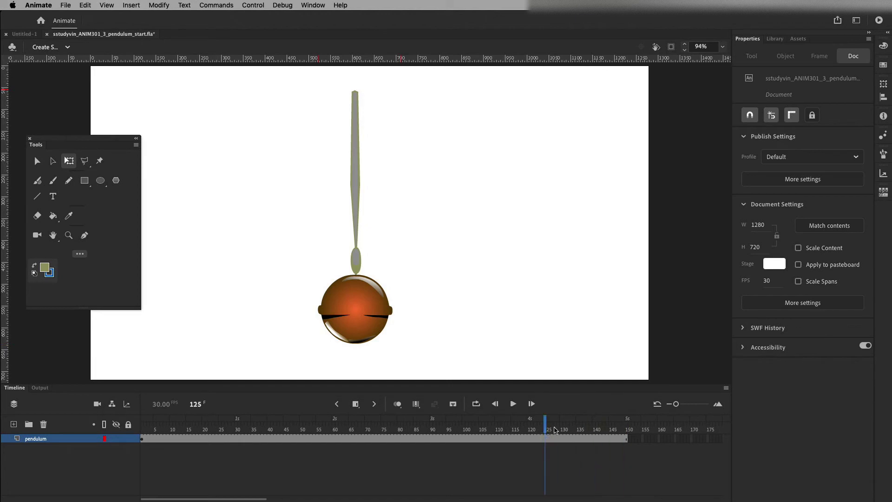
{"action": "left_click", "coordinate": [546, 438]}
{"action": "right_click", "coordinate": [547, 439]}
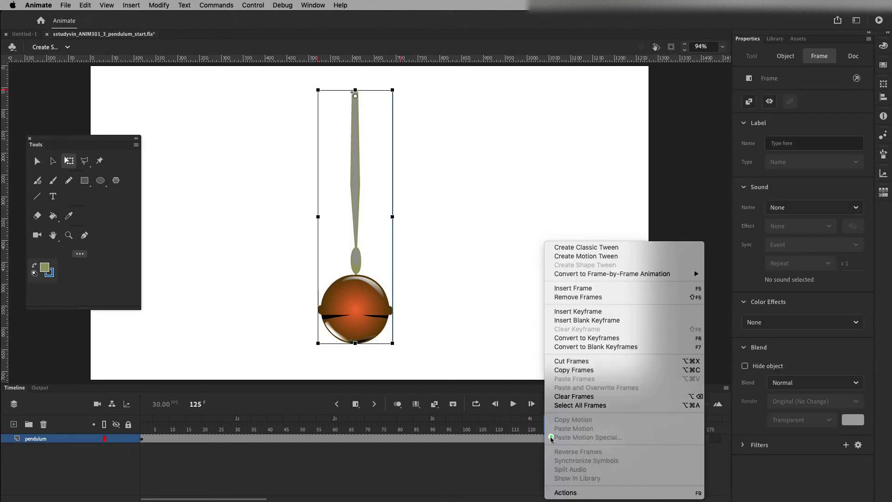
{"action": "left_click", "coordinate": [612, 312]}
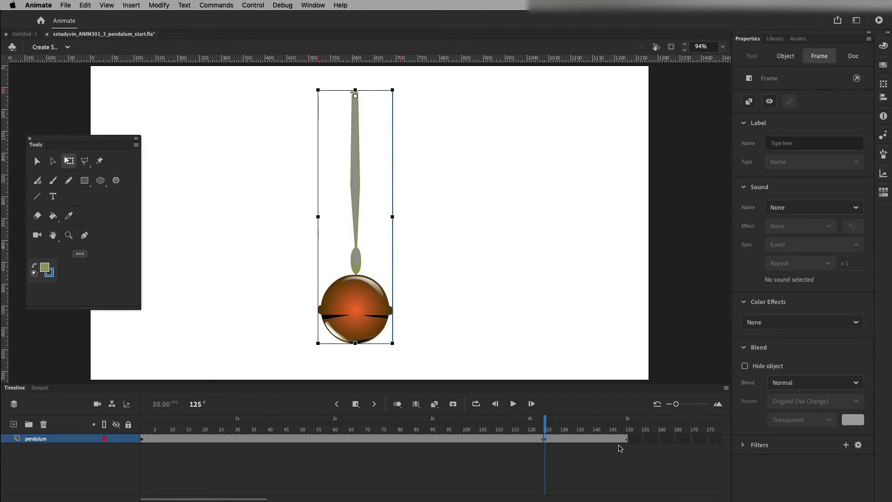
{"action": "key", "text": "super+z"}
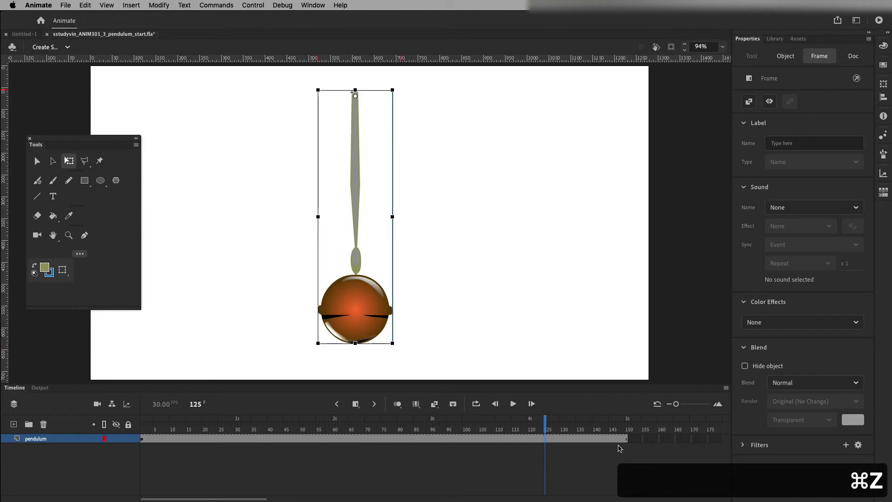
Set the timeline's insertion type to Keyframe, try keyframes at frames 125 and 126, and undo both.
{"action": "left_click", "coordinate": [356, 404]}
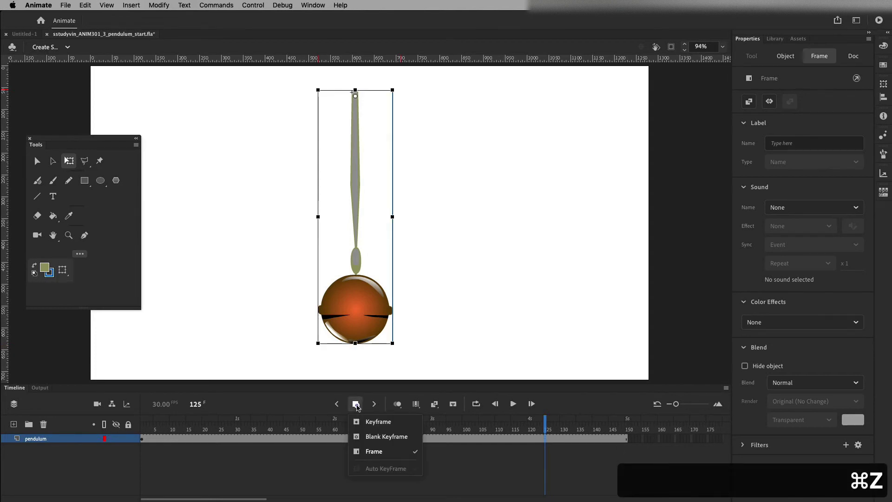
{"action": "left_click", "coordinate": [389, 422]}
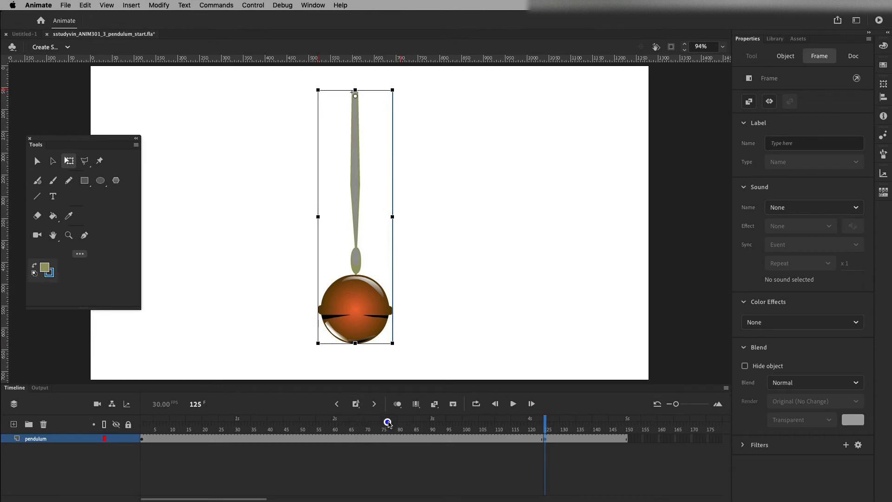
{"action": "left_click", "coordinate": [357, 404]}
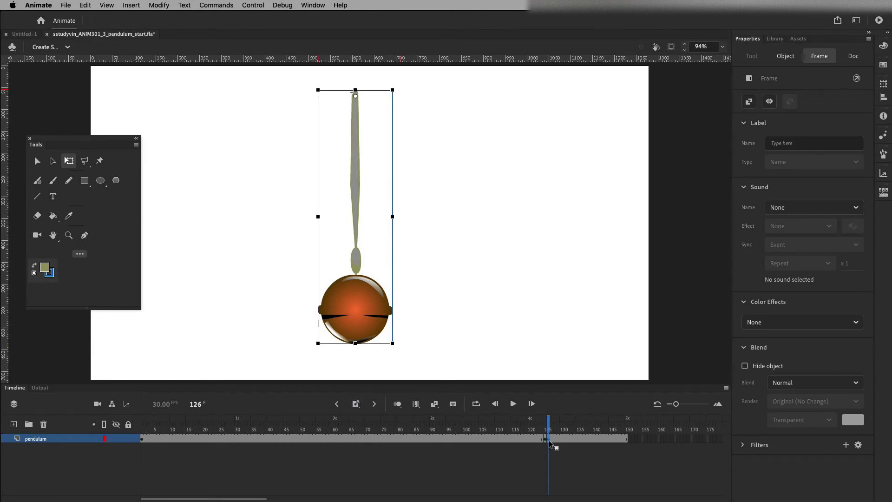
{"action": "key", "text": "super+z"}
{"action": "key", "text": "super+z"}
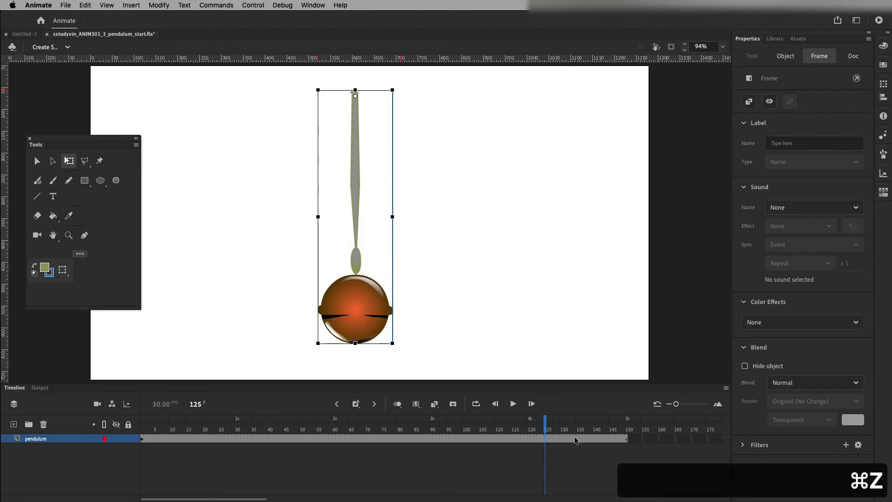
Try inserting an extra frame at frame 125, and remove the surplus frame 151 from the end of the pendulum layer.
{"action": "left_click", "coordinate": [357, 404]}
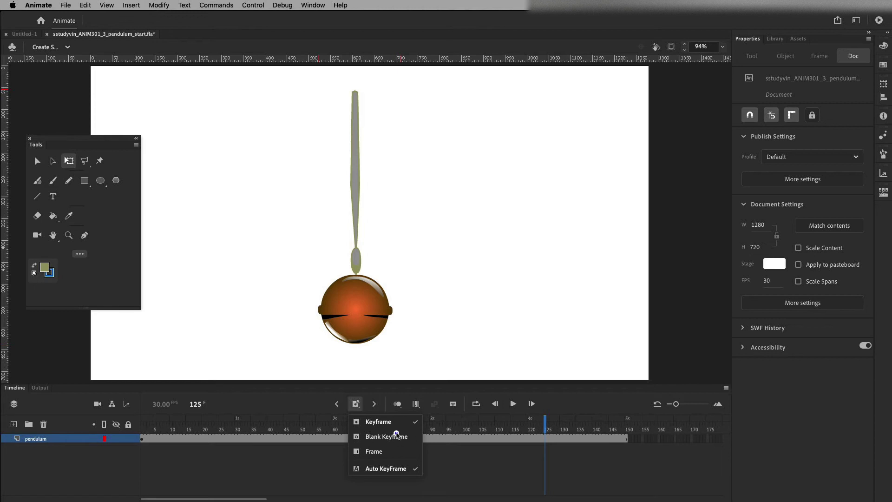
{"action": "left_click", "coordinate": [378, 452]}
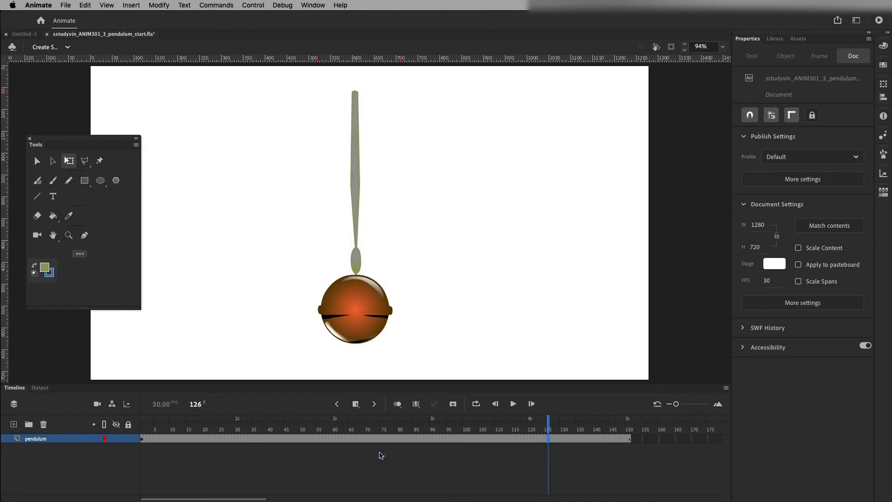
{"action": "left_click", "coordinate": [631, 440]}
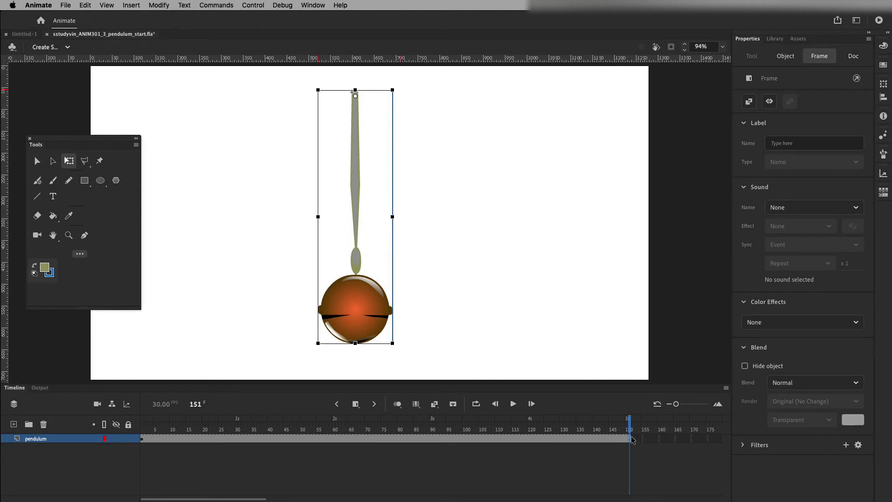
{"action": "right_click", "coordinate": [630, 438]}
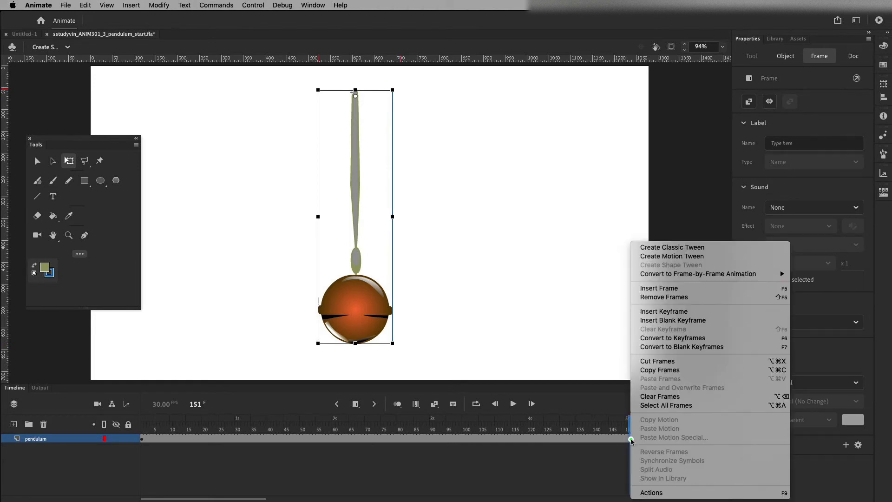
{"action": "left_click", "coordinate": [688, 298]}
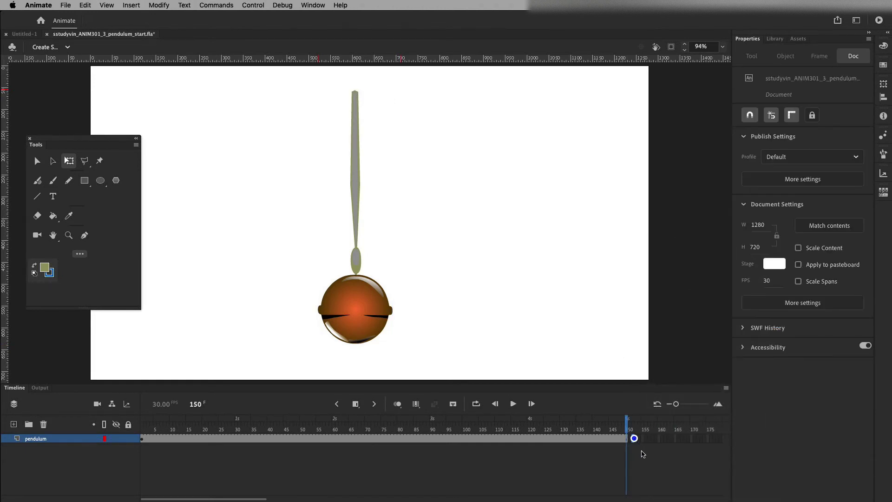
Create a motion tween on the pendulum layer's 150-frame span.
{"action": "left_click", "coordinate": [622, 430]}
{"action": "left_click_drag", "start_coordinate": [621, 430], "coordinate": [628, 429]}
{"action": "right_click", "coordinate": [396, 438]}
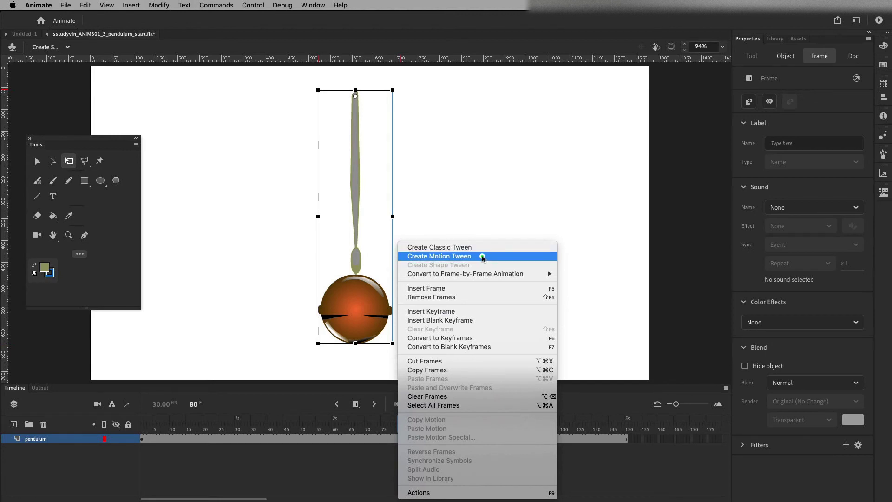
{"action": "left_click", "coordinate": [483, 257]}
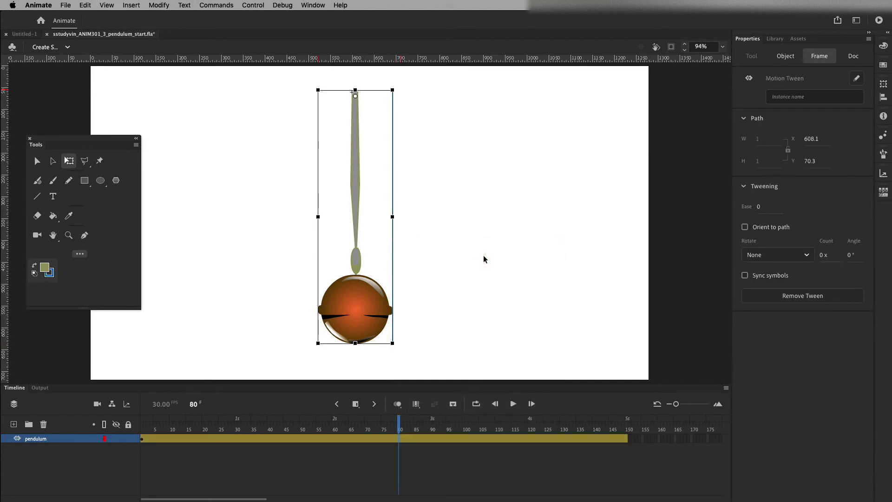
Scrub the playhead through the motion tween from frame 1 to frame 150 and back to frame 1.
{"action": "left_click_drag", "start_coordinate": [399, 429], "coordinate": [141, 429]}
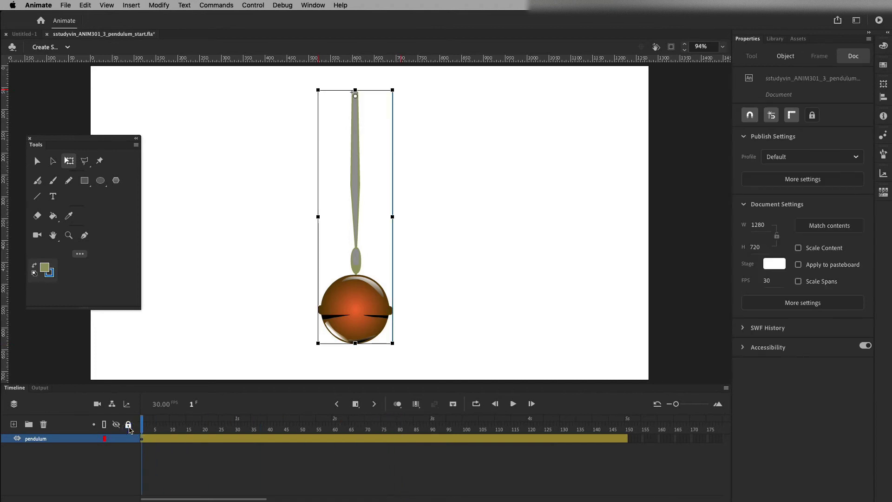
{"action": "left_click_drag", "start_coordinate": [344, 428], "coordinate": [123, 428]}
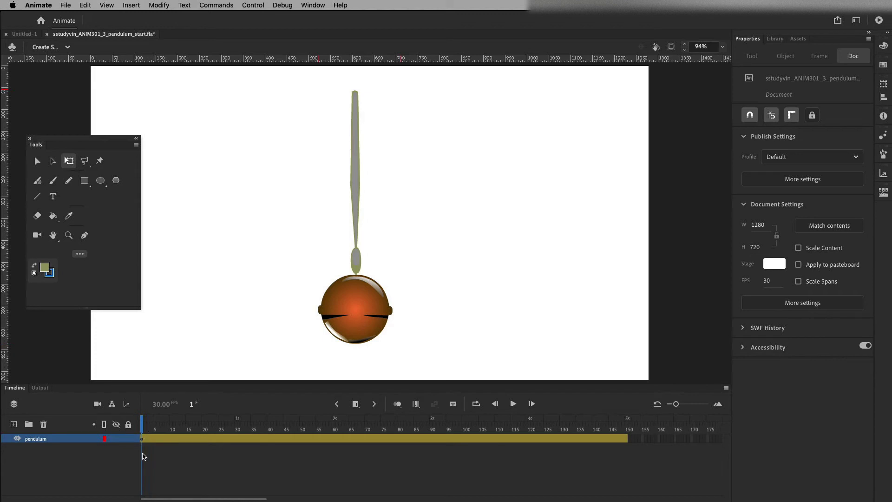
{"action": "left_click_drag", "start_coordinate": [144, 428], "coordinate": [627, 439]}
{"action": "left_click", "coordinate": [627, 438]}
{"action": "left_click_drag", "start_coordinate": [630, 430], "coordinate": [116, 443]}
Test-rotate the tweened pendulum on frame 1 around its top pivot and undo the rotation.
{"action": "left_click", "coordinate": [359, 203]}
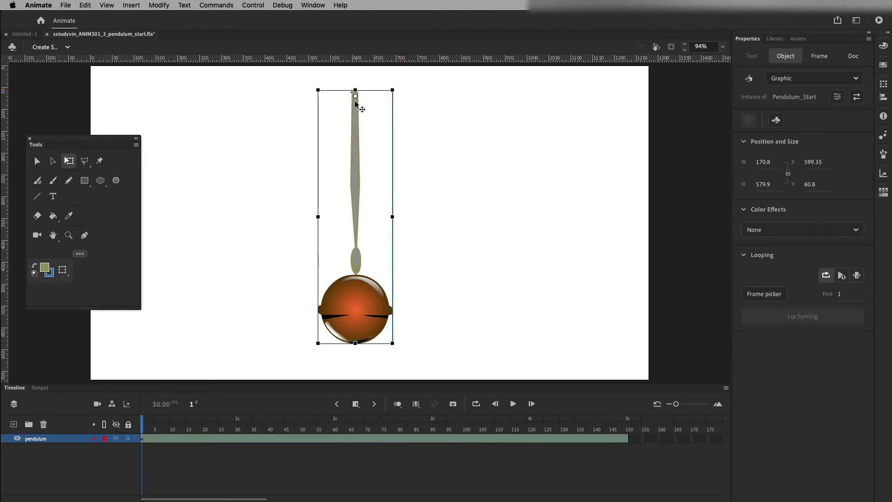
{"action": "left_click_drag", "start_coordinate": [398, 90], "coordinate": [395, 113]}
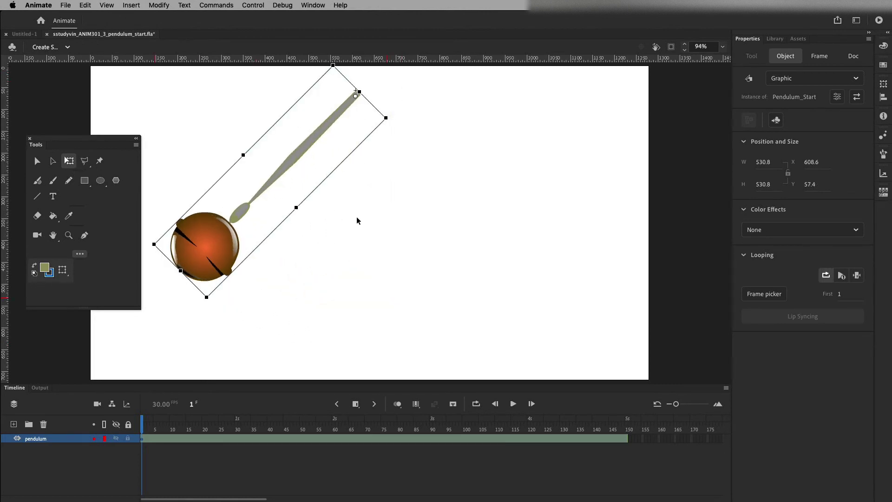
{"action": "key", "text": "super+z"}
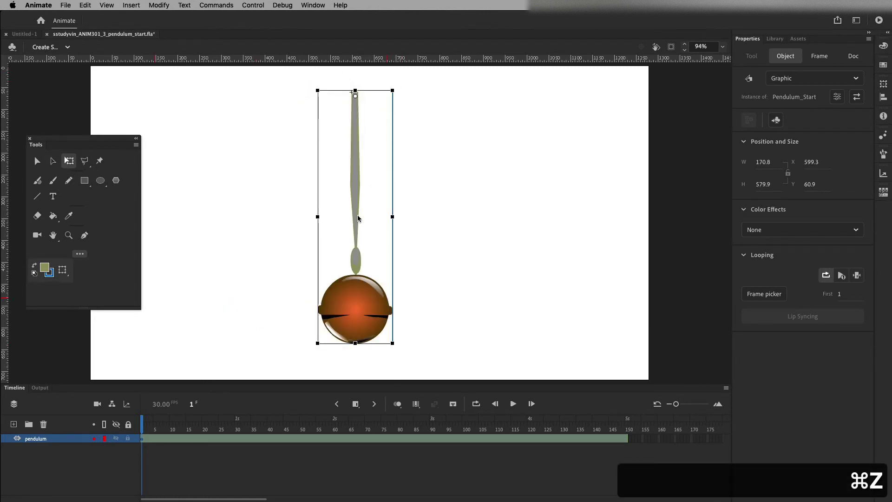
Float the Transform settings over the stage beside the pendulum and rotate it to about 58° on frame 1.
{"action": "left_click", "coordinate": [883, 87]}
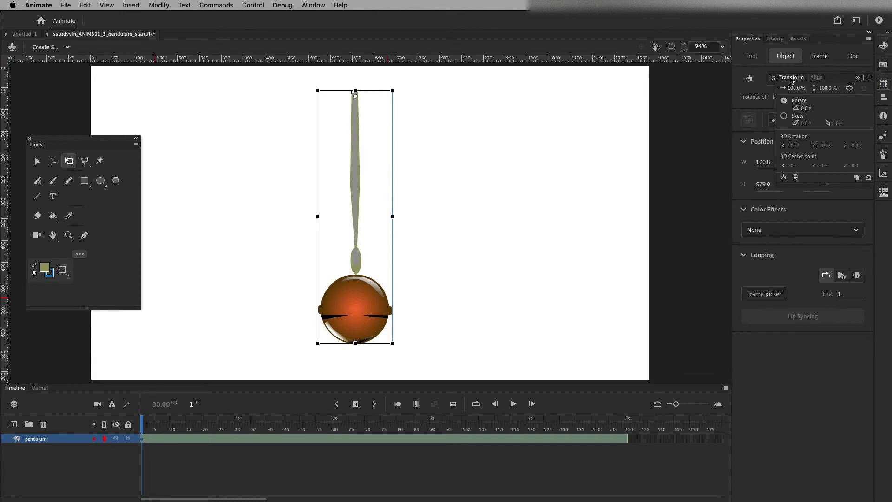
{"action": "left_click_drag", "start_coordinate": [792, 80], "coordinate": [507, 119]}
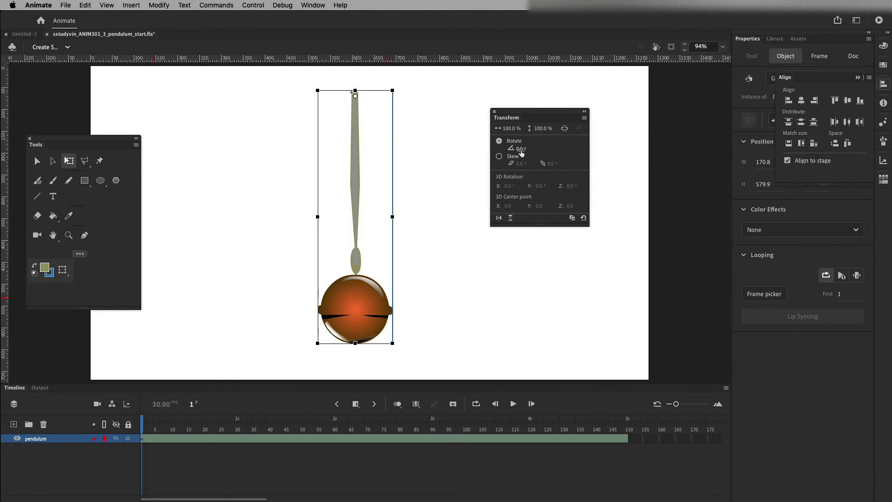
{"action": "left_click_drag", "start_coordinate": [521, 152], "coordinate": [551, 150]}
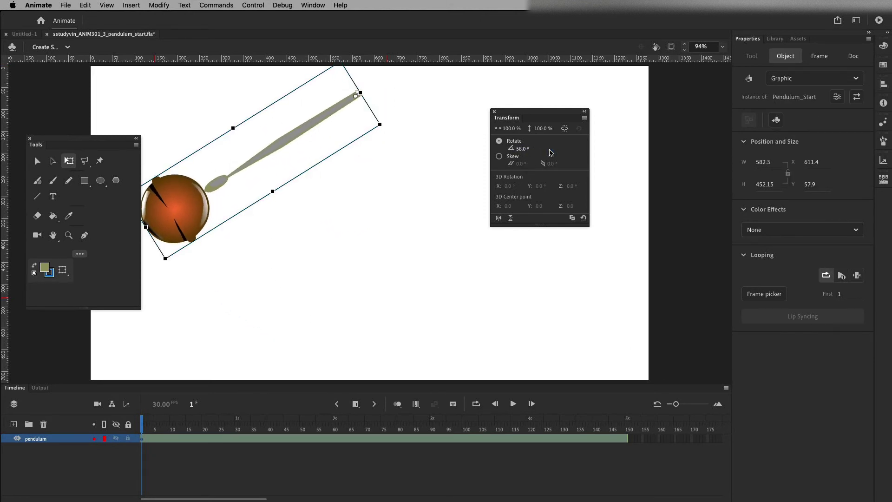
Switch to the Selection tool and set the pendulum's rotation to 68° on frame 1.
{"action": "left_click", "coordinate": [37, 161]}
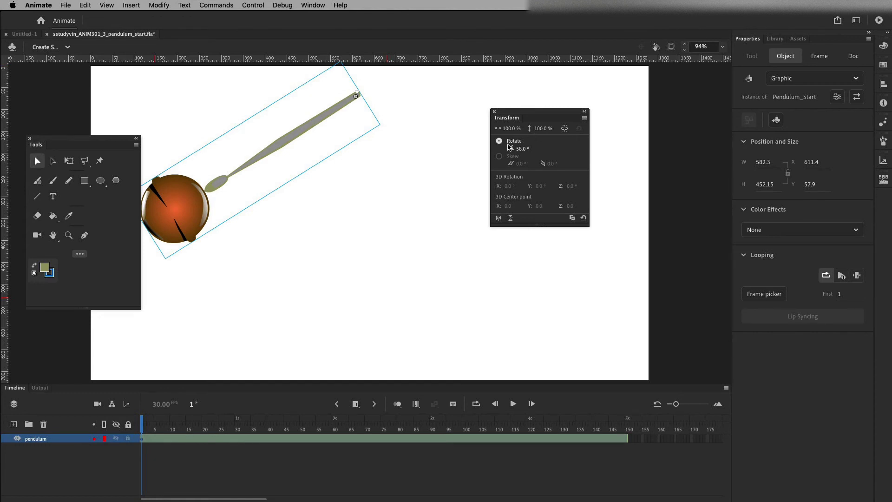
{"action": "mouse_move", "coordinate": [525, 151]}
{"action": "left_mouse_down"}
{"action": "mouse_move", "coordinate": [545, 149]}
{"action": "mouse_move", "coordinate": [524, 151]}
{"action": "left_mouse_up"}
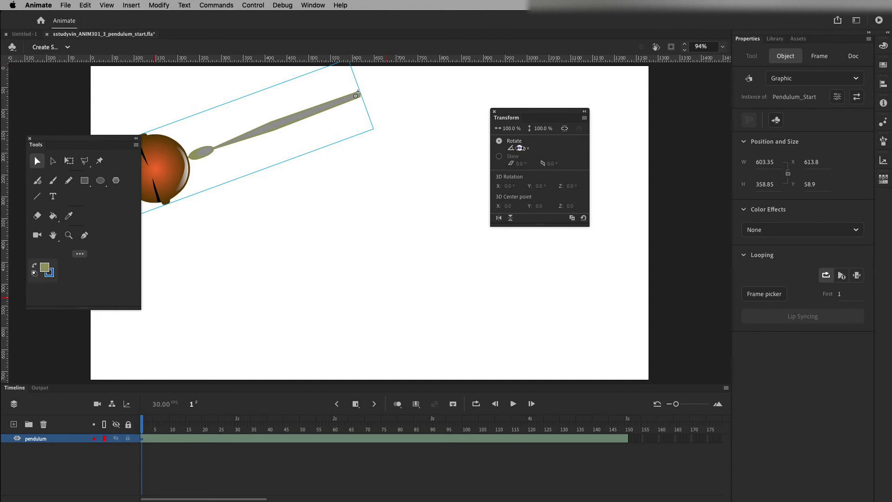
{"action": "left_click_drag", "start_coordinate": [520, 147], "coordinate": [534, 149]}
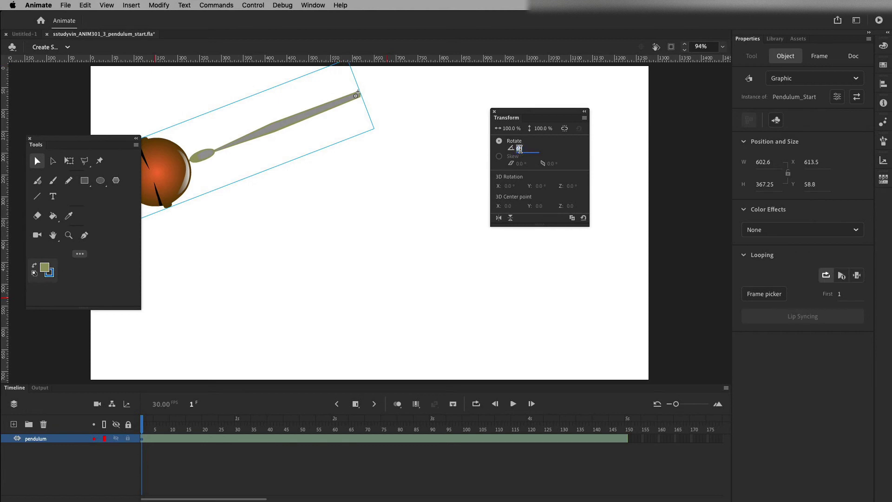
{"action": "type", "text": "68"}
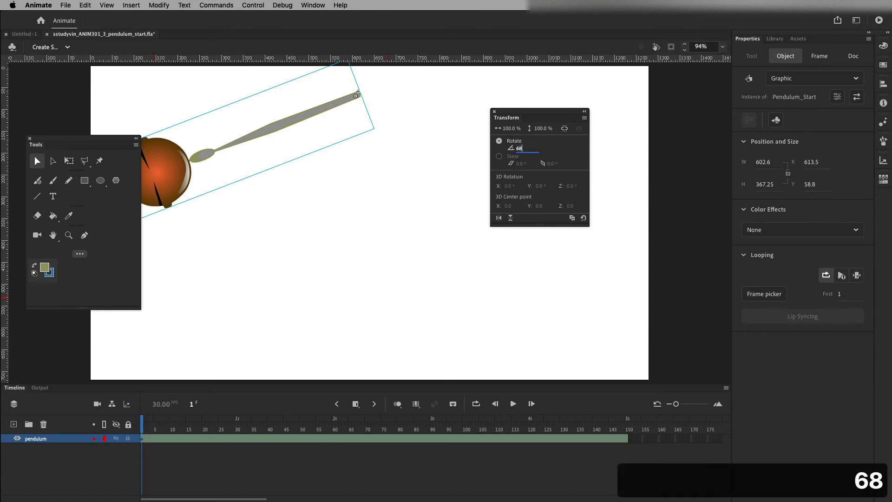
{"action": "key", "text": "Return"}
Set the pendulum's rotation to -68° on frame 30 of the motion tween.
{"action": "left_click_drag", "start_coordinate": [146, 423], "coordinate": [140, 430]}
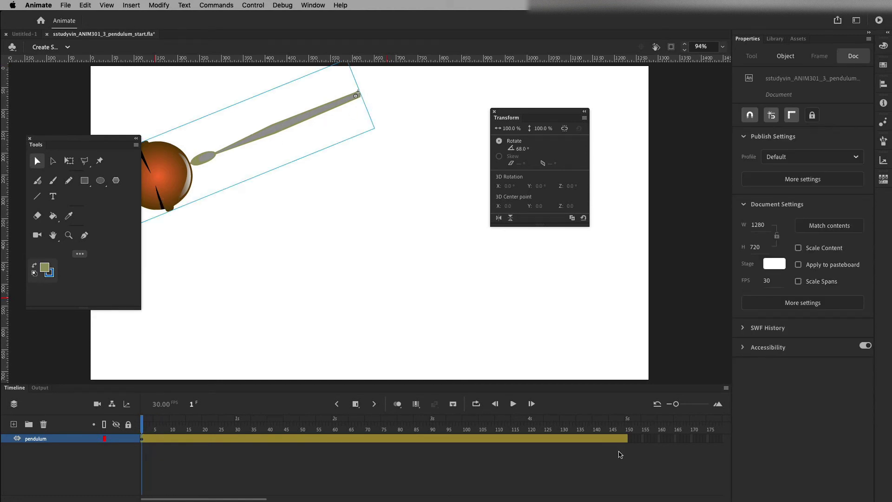
{"action": "left_click_drag", "start_coordinate": [144, 427], "coordinate": [237, 431]}
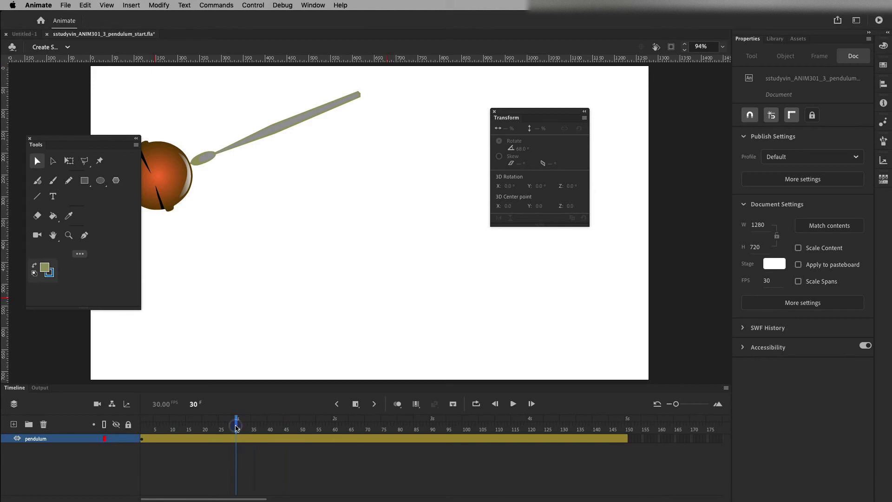
{"action": "left_click", "coordinate": [181, 173]}
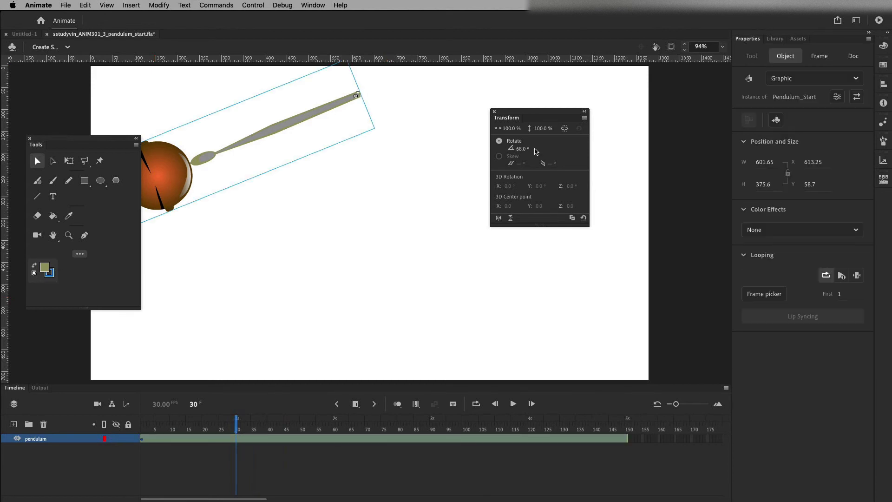
{"action": "left_click_drag", "start_coordinate": [521, 150], "coordinate": [457, 149]}
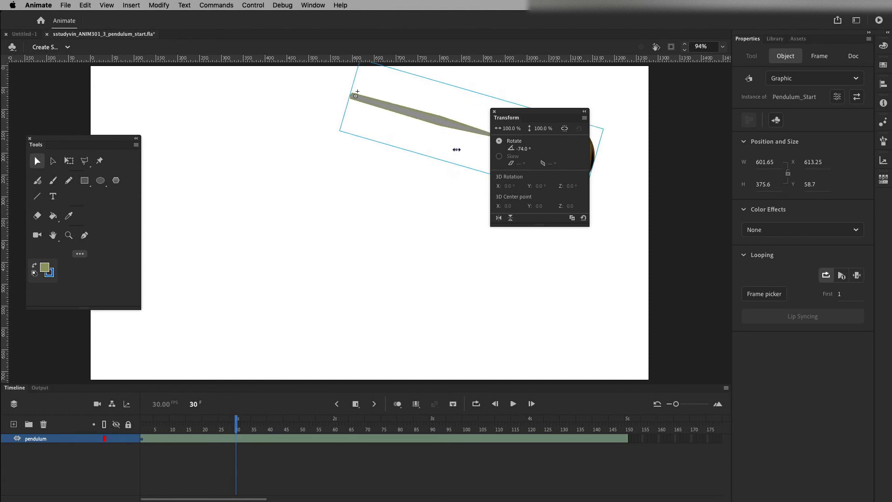
{"action": "left_click", "coordinate": [524, 149]}
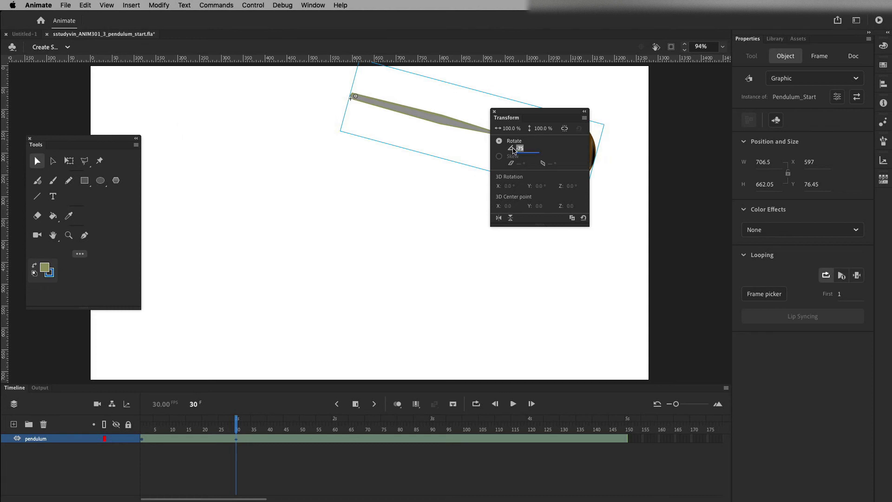
{"action": "left_click", "coordinate": [519, 148]}
{"action": "left_click_drag", "start_coordinate": [519, 149], "coordinate": [589, 152]}
{"action": "left_click_drag", "start_coordinate": [522, 148], "coordinate": [500, 148]}
{"action": "left_click", "coordinate": [523, 149]}
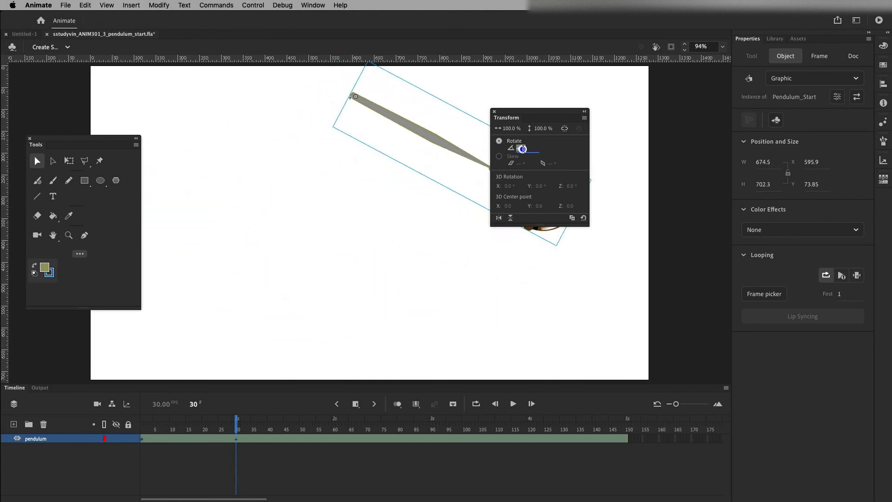
{"action": "type", "text": "-68"}
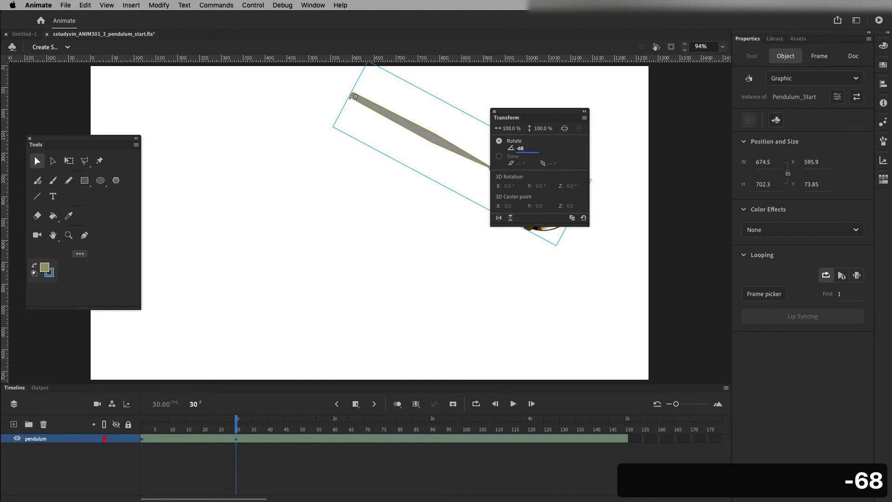
{"action": "key", "text": "Return"}
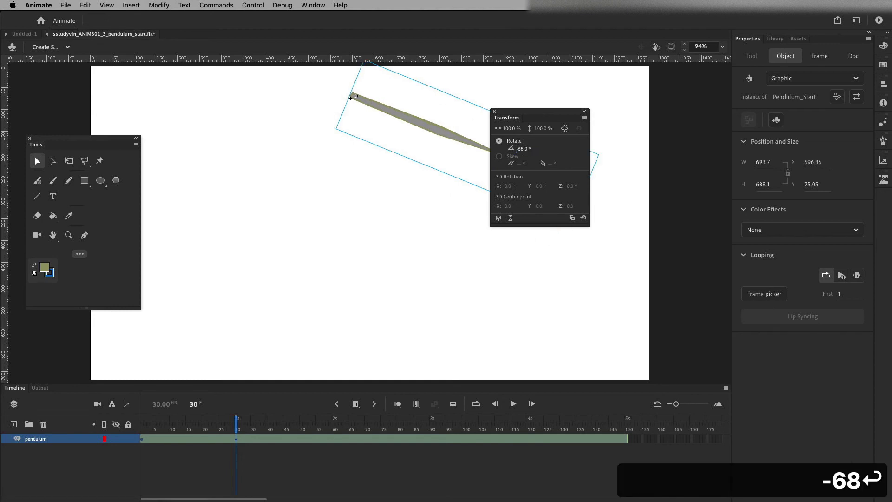
Move the Transform settings away from the pendulum and play back the swing from frame 1 past frame 30.
{"action": "left_click_drag", "start_coordinate": [541, 115], "coordinate": [618, 84]}
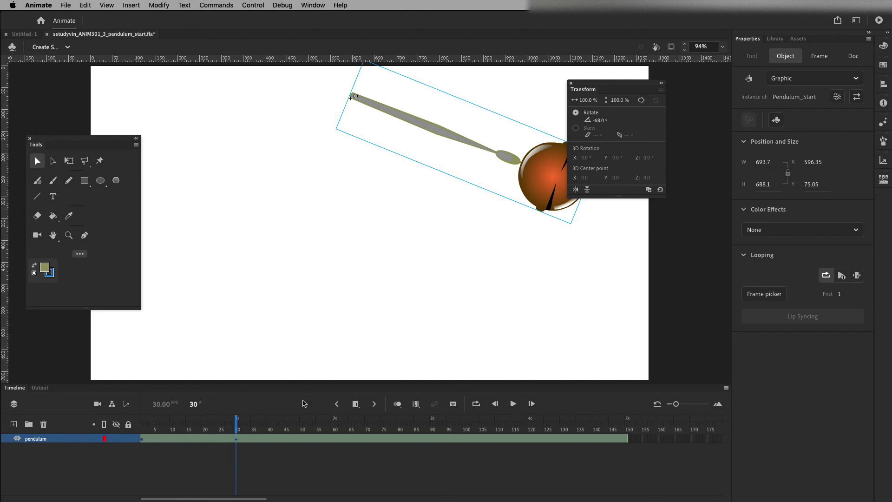
{"action": "left_click", "coordinate": [144, 438]}
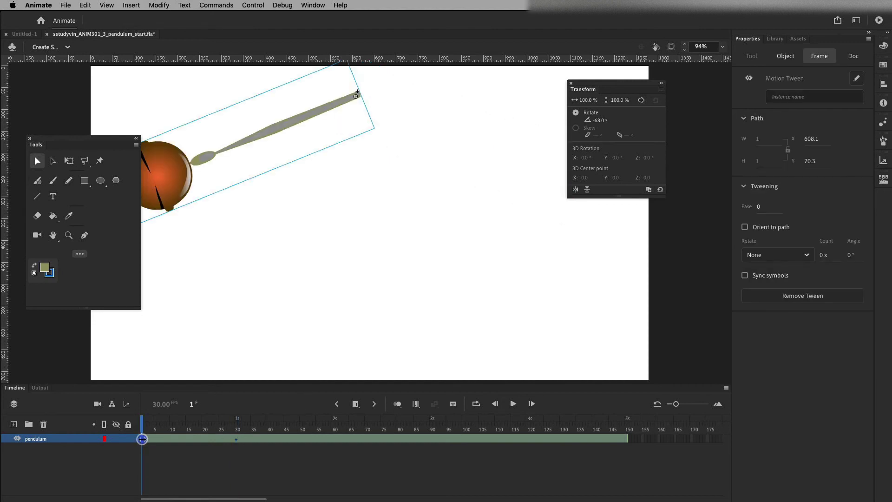
{"action": "left_click", "coordinate": [235, 438]}
{"action": "left_click_drag", "start_coordinate": [234, 420], "coordinate": [142, 425]}
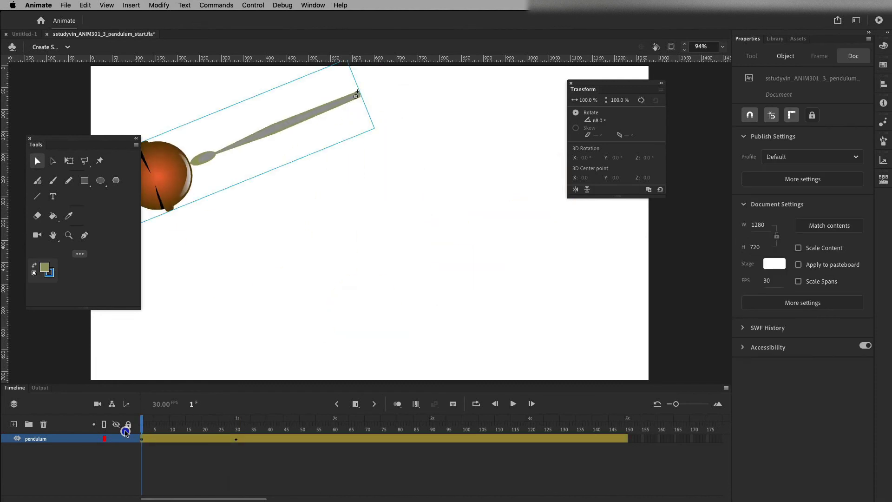
{"action": "left_click", "coordinate": [513, 405]}
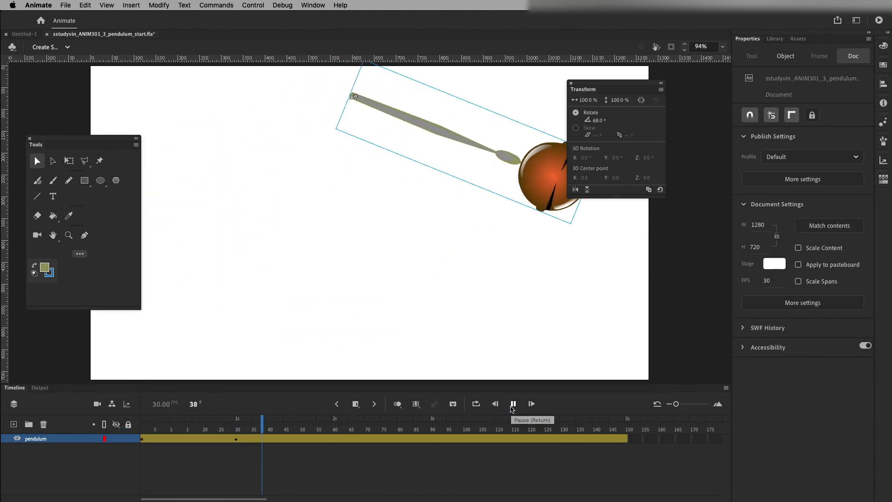
{"action": "left_click", "coordinate": [513, 404]}
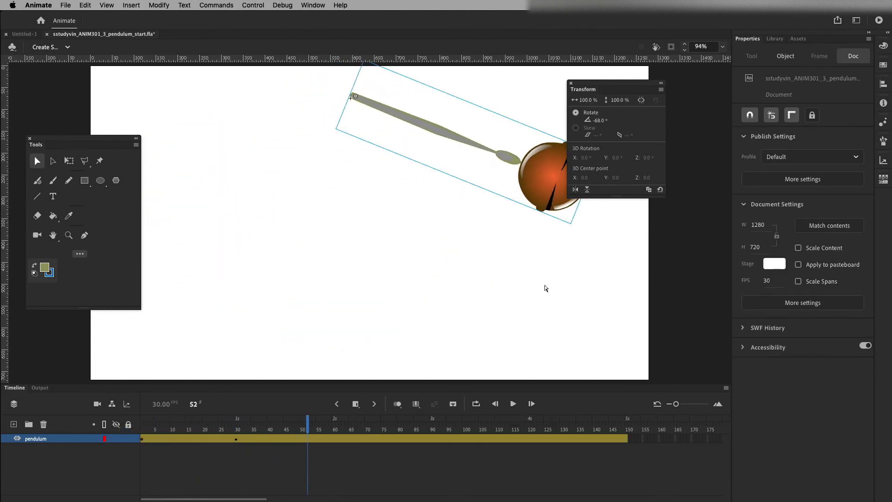
Copy the frame 1 keyframe to frame 60 and the frame 30 keyframe to frame 90.
{"action": "left_click", "coordinate": [142, 439]}
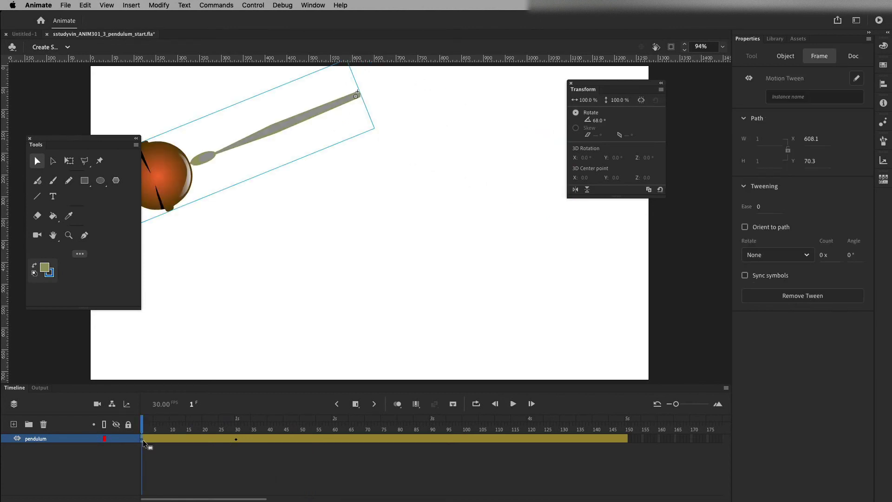
{"action": "left_click_drag", "start_coordinate": [142, 439], "coordinate": [334, 439]}
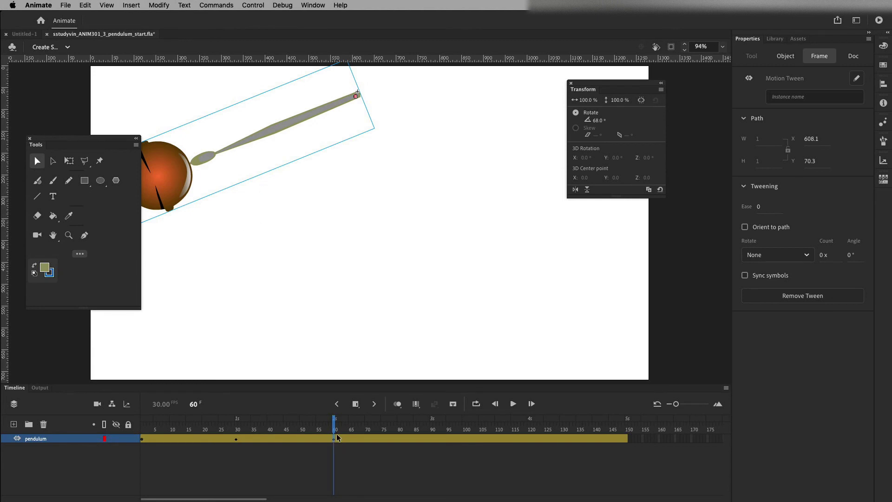
{"action": "mouse_move", "coordinate": [335, 428]}
{"action": "left_mouse_down"}
{"action": "mouse_move", "coordinate": [149, 424]}
{"action": "mouse_move", "coordinate": [325, 423]}
{"action": "left_mouse_up"}
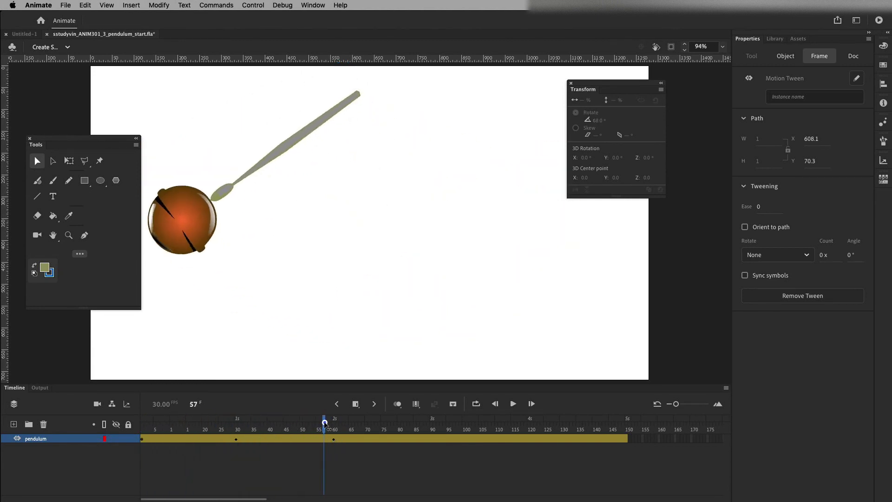
{"action": "left_click", "coordinate": [235, 439]}
{"action": "left_click_drag", "start_coordinate": [236, 439], "coordinate": [432, 439]}
Copy the 68° keyframe from frame 60 to frame 121 and again to frame 150.
{"action": "left_click", "coordinate": [334, 438]}
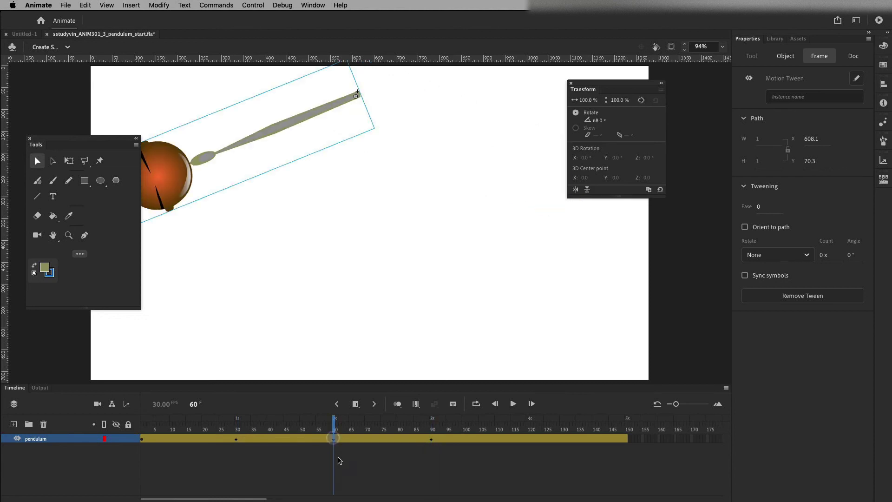
{"action": "left_click_drag", "start_coordinate": [333, 437], "coordinate": [532, 424]}
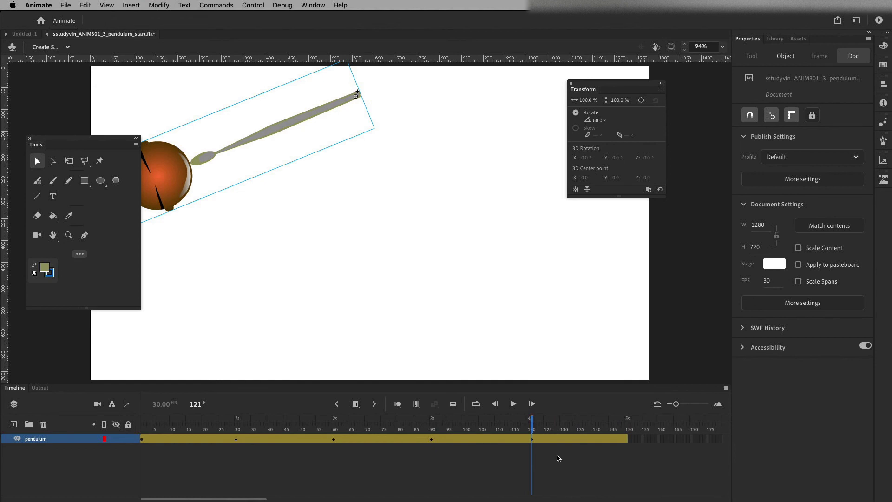
{"action": "left_click", "coordinate": [142, 439]}
{"action": "left_click", "coordinate": [533, 438]}
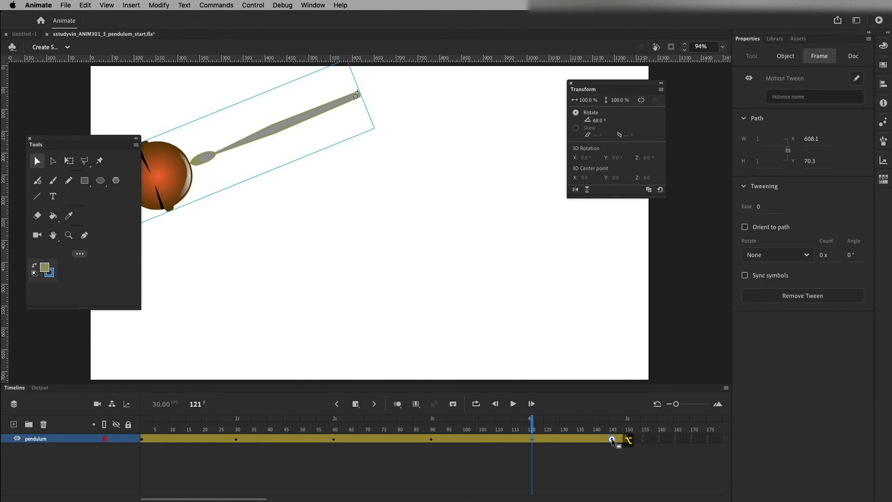
{"action": "left_click", "coordinate": [626, 439], "text": "alt"}
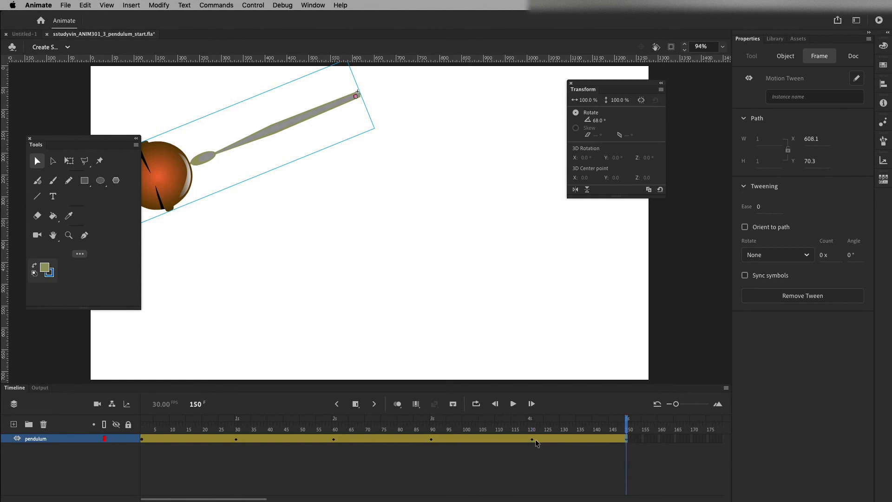
{"action": "left_click_drag", "start_coordinate": [629, 425], "coordinate": [532, 442]}
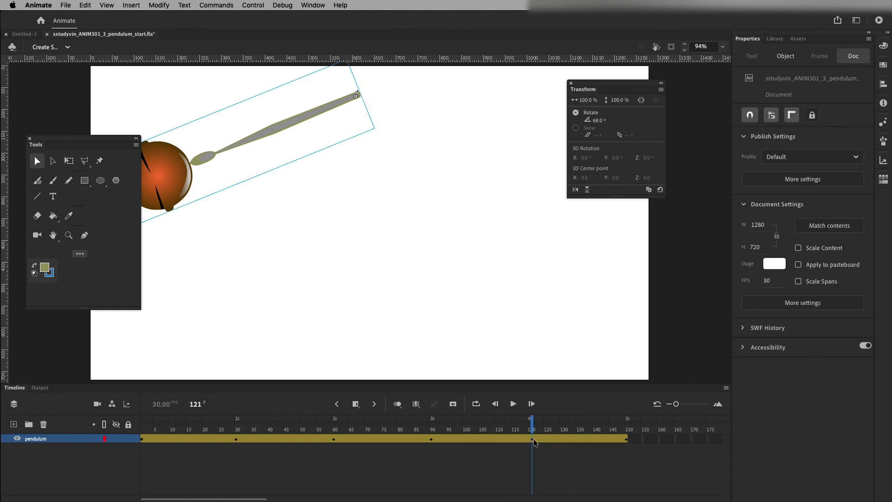
Select the whole motion tween and shorten its span to end at frame 121, scaling the keyframes along with it.
{"action": "key", "text": "Return"}
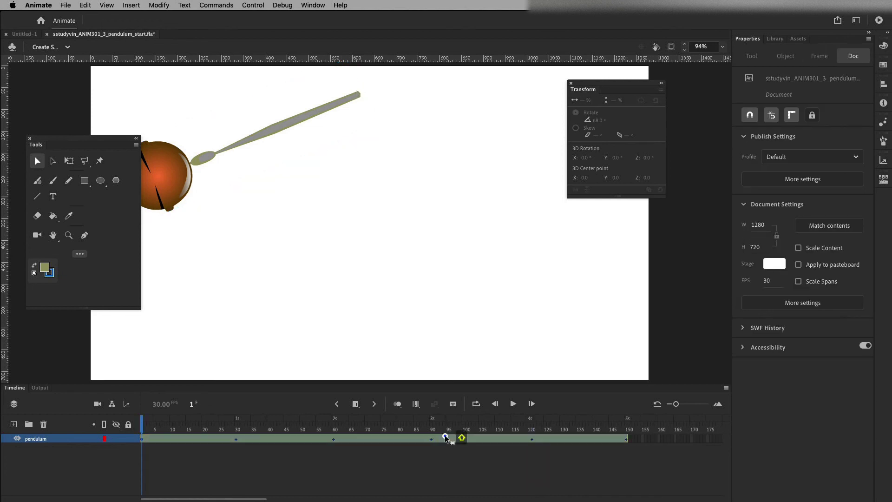
{"action": "left_click", "coordinate": [445, 440]}
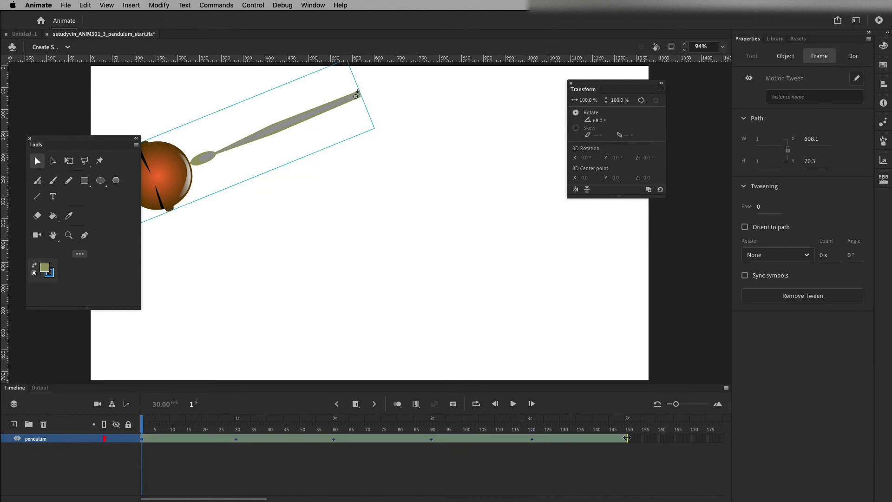
{"action": "left_click_drag", "start_coordinate": [626, 437], "coordinate": [612, 437]}
{"action": "left_click_drag", "start_coordinate": [531, 439], "coordinate": [532, 438]}
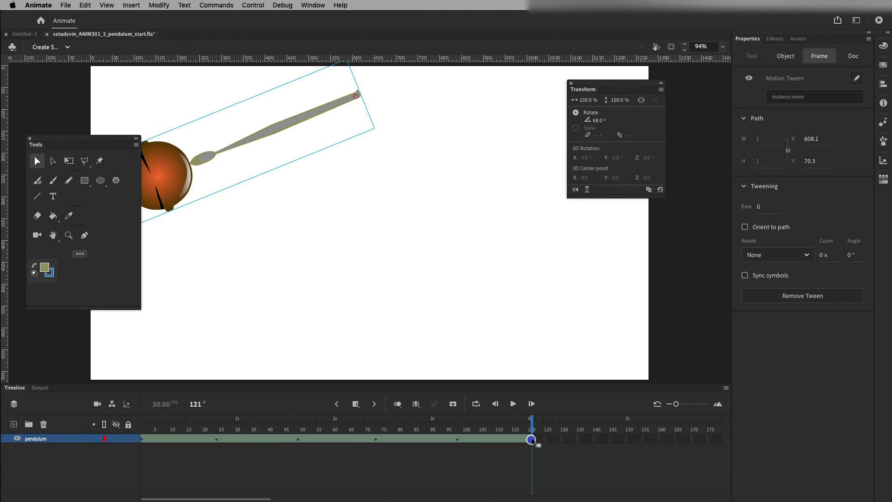
Insert frames to extend the pendulum tween to frame 150 and move the frame 121 keyframe to frame 150.
{"action": "left_click", "coordinate": [628, 439]}
{"action": "right_click", "coordinate": [626, 439]}
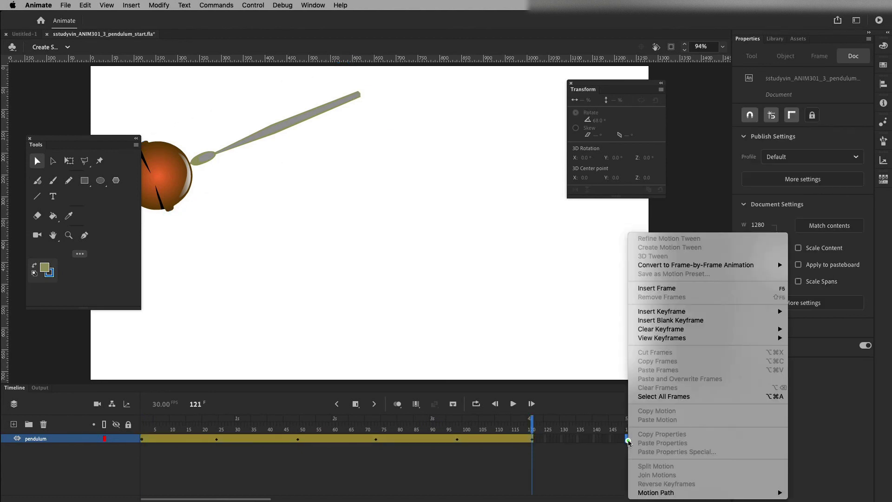
{"action": "left_click", "coordinate": [687, 291]}
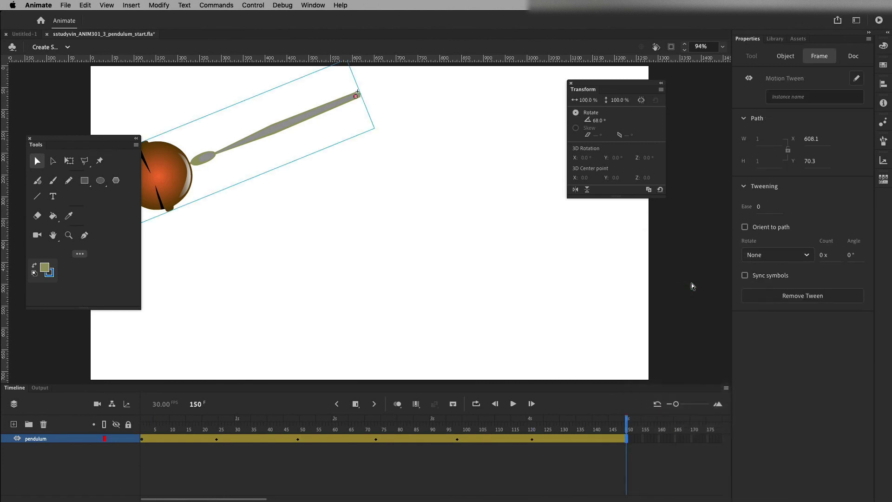
{"action": "left_click", "coordinate": [533, 440]}
{"action": "left_click_drag", "start_coordinate": [576, 440], "coordinate": [627, 438]}
Compare the pendulum's poses on the first, last and in-between keyframes of the tween.
{"action": "left_click", "coordinate": [142, 439]}
{"action": "left_click", "coordinate": [636, 462]}
{"action": "left_click", "coordinate": [627, 438]}
{"action": "left_click", "coordinate": [143, 439]}
{"action": "left_click", "coordinate": [627, 439]}
{"action": "left_click", "coordinate": [457, 439]}
{"action": "left_click", "coordinate": [216, 438]}
{"action": "left_click", "coordinate": [298, 439]}
{"action": "left_click", "coordinate": [377, 439]}
Copy the -68° keyframe at frame 73 to frame 126.
{"action": "left_click", "coordinate": [458, 439]}
{"action": "left_click", "coordinate": [377, 440]}
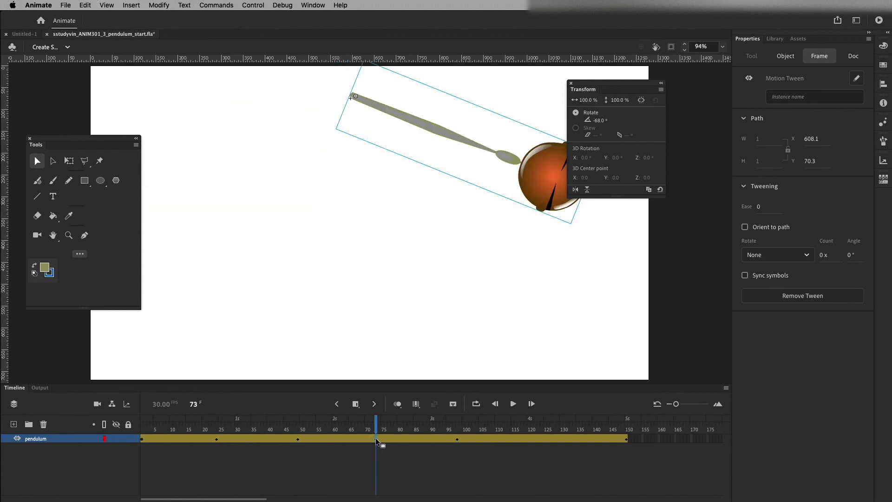
{"action": "left_click_drag", "start_coordinate": [377, 439], "coordinate": [548, 436]}
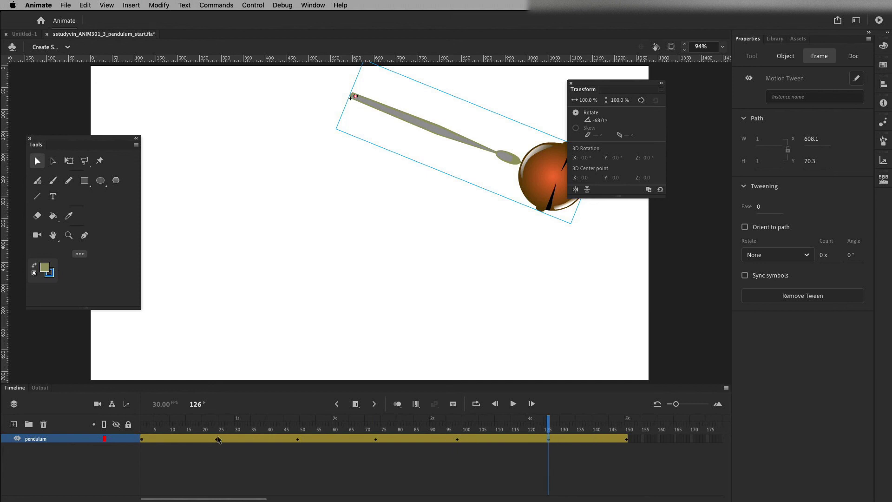
Space the in-between keyframes evenly by moving them to frames 25, 50, 75, 100 and 125.
{"action": "left_click_drag", "start_coordinate": [218, 440], "coordinate": [306, 439]}
{"action": "left_click_drag", "start_coordinate": [377, 439], "coordinate": [383, 436]}
{"action": "left_click_drag", "start_coordinate": [457, 439], "coordinate": [466, 439]}
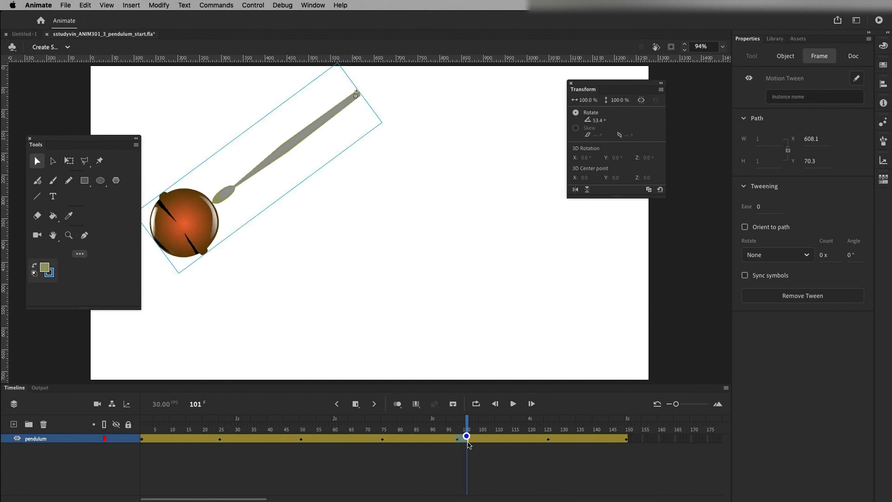
{"action": "left_click", "coordinate": [477, 463]}
{"action": "left_click", "coordinate": [458, 439]}
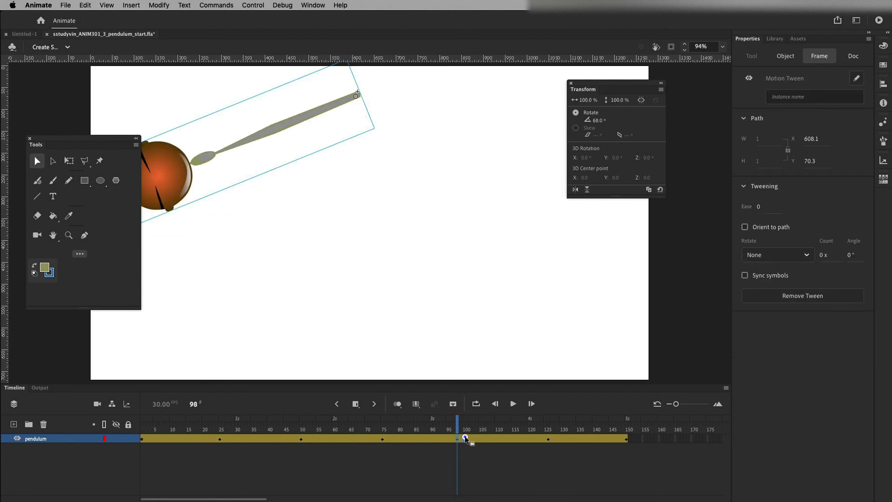
{"action": "left_click", "coordinate": [467, 438]}
{"action": "left_click", "coordinate": [465, 438]}
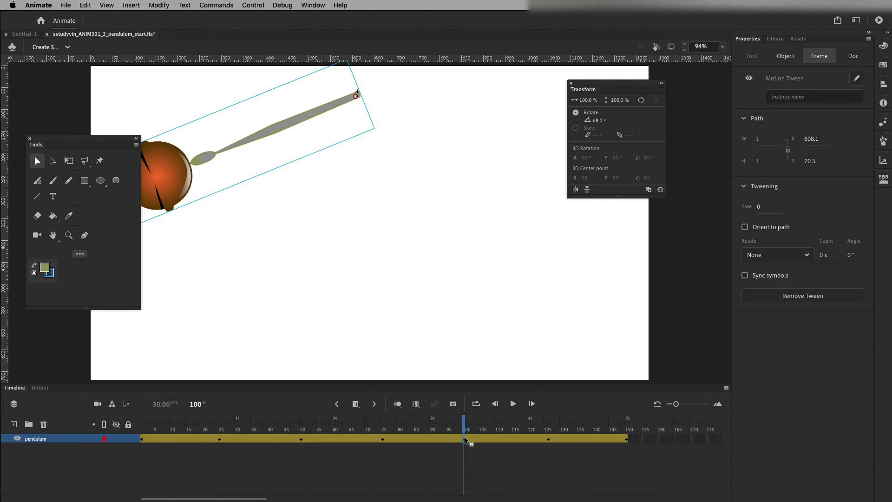
{"action": "left_click", "coordinate": [549, 439]}
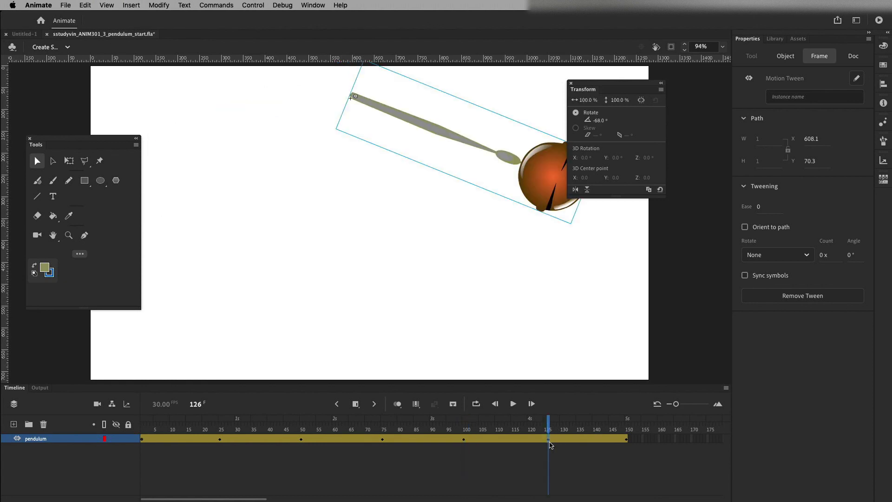
{"action": "key", "text": "comma"}
Play the swing, turn on loop playback and extend the loop range to cover frames 1 to 150.
{"action": "left_click", "coordinate": [514, 404]}
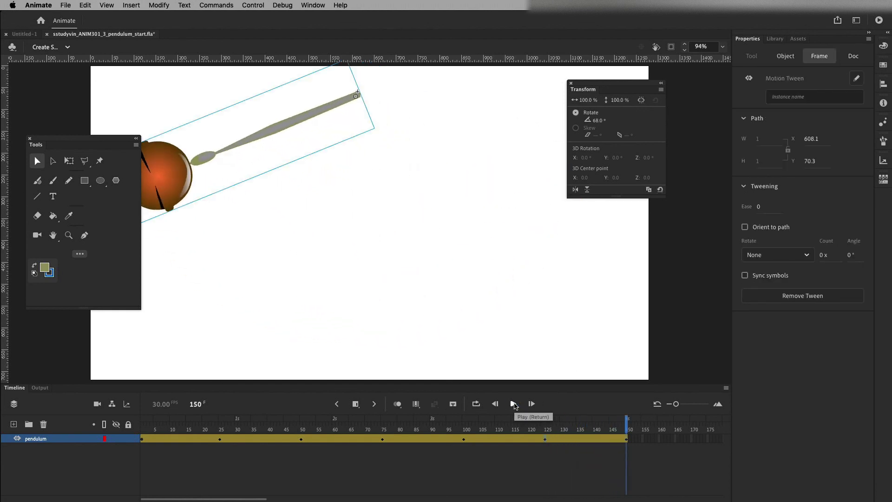
{"action": "left_click", "coordinate": [477, 404]}
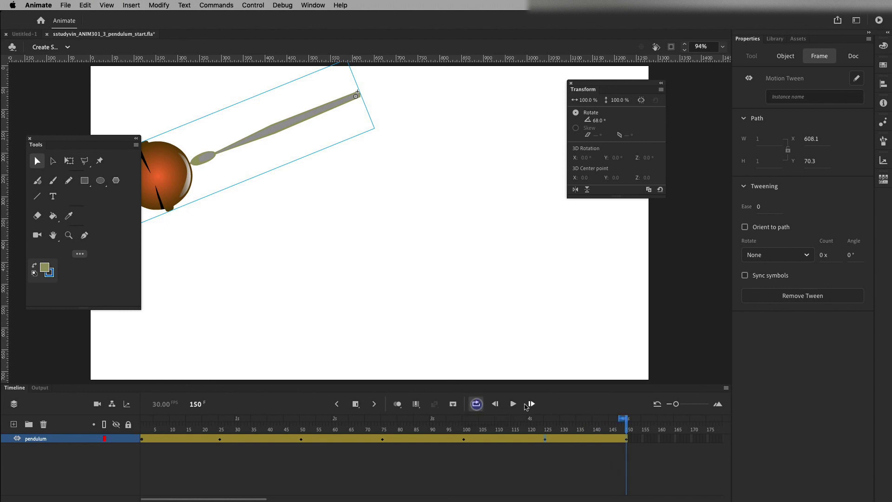
{"action": "left_click", "coordinate": [513, 404]}
{"action": "left_click", "coordinate": [513, 404]}
{"action": "left_click_drag", "start_coordinate": [620, 418], "coordinate": [126, 426]}
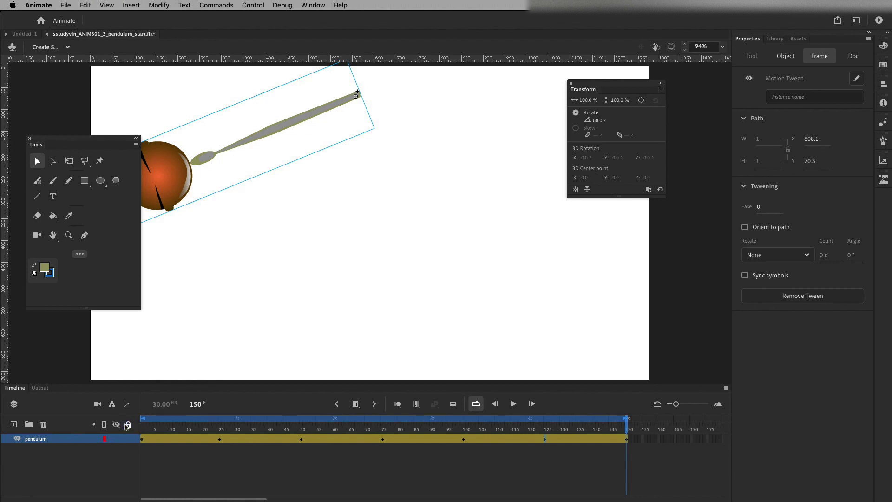
Play the looping swing, scrub through its frames and park the playhead at frame 62.
{"action": "left_click", "coordinate": [513, 404]}
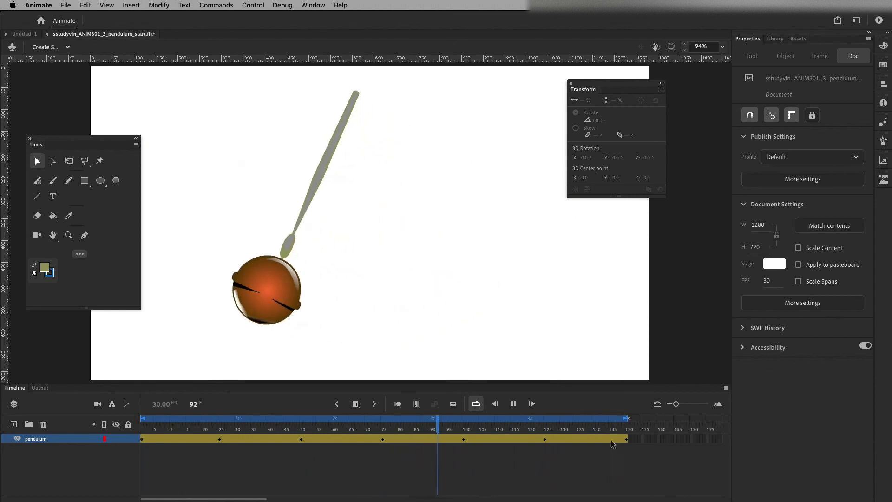
{"action": "left_click", "coordinate": [513, 404]}
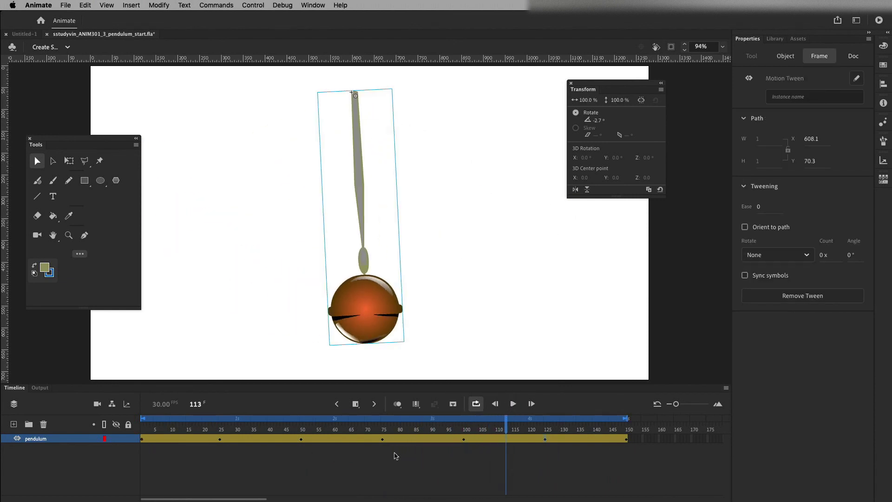
{"action": "left_click_drag", "start_coordinate": [386, 425], "coordinate": [116, 428]}
{"action": "left_click", "coordinate": [514, 403]}
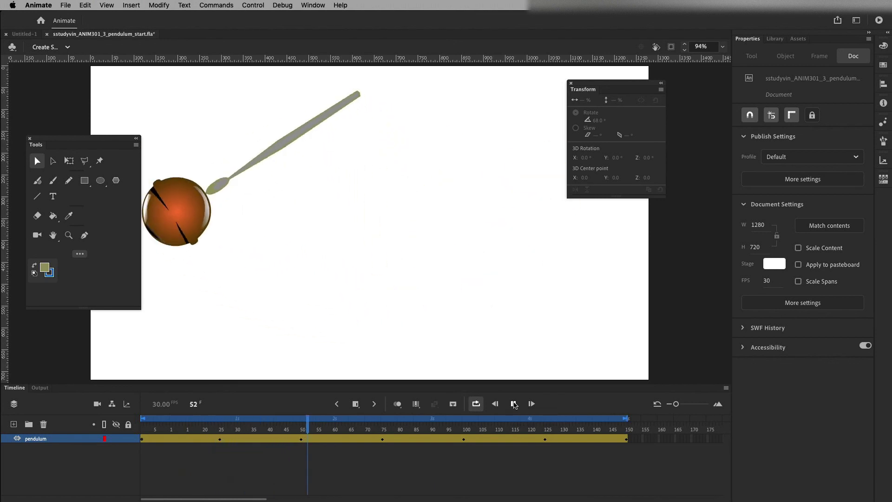
{"action": "left_click", "coordinate": [513, 404]}
{"action": "left_click_drag", "start_coordinate": [413, 430], "coordinate": [342, 437]}
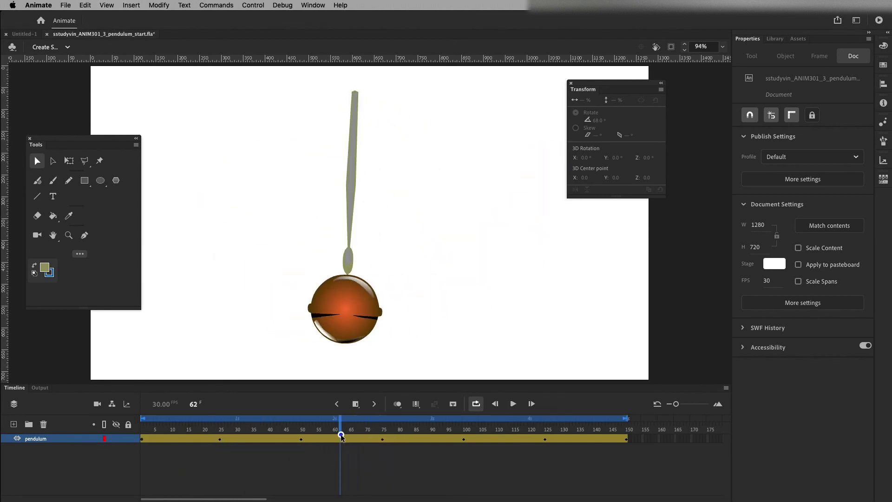
Try rotating the pendulum on the frame 50 keyframe and setting it to 6° at the in-between frame 62.
{"action": "left_click", "coordinate": [339, 309]}
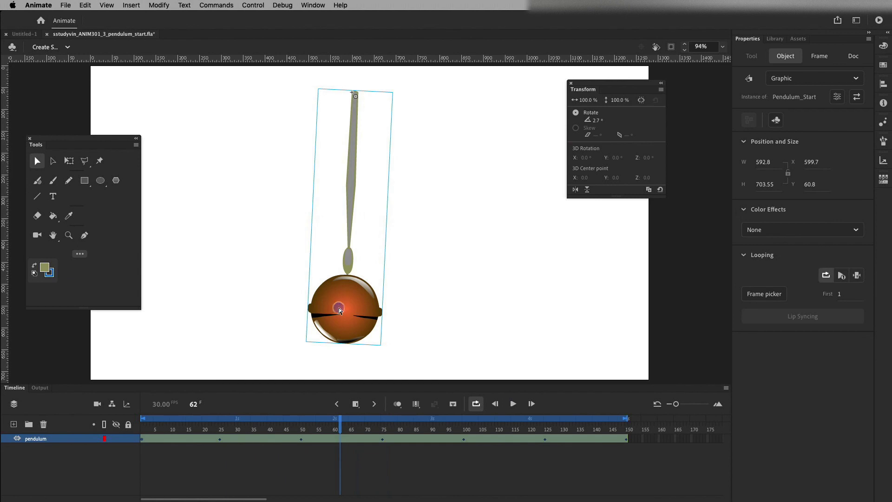
{"action": "left_click", "coordinate": [302, 439]}
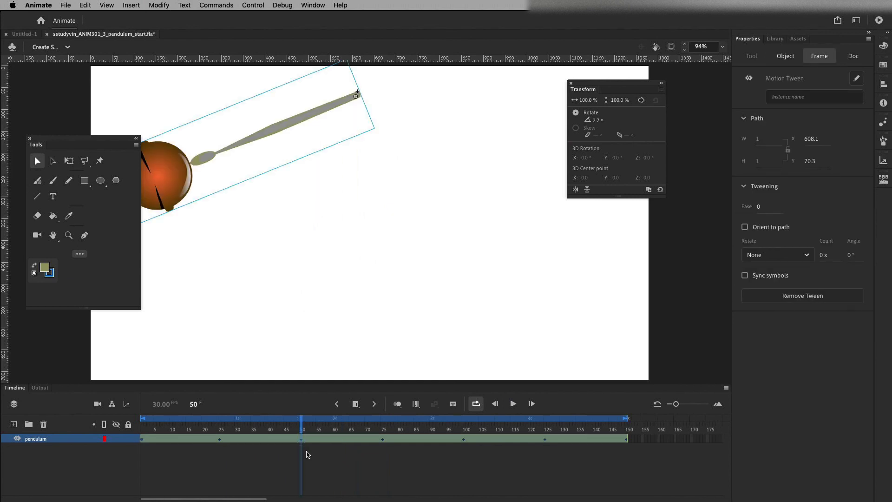
{"action": "left_click_drag", "start_coordinate": [594, 121], "coordinate": [614, 121]}
{"action": "left_click_drag", "start_coordinate": [291, 435], "coordinate": [340, 427]}
{"action": "left_click_drag", "start_coordinate": [597, 121], "coordinate": [607, 121]}
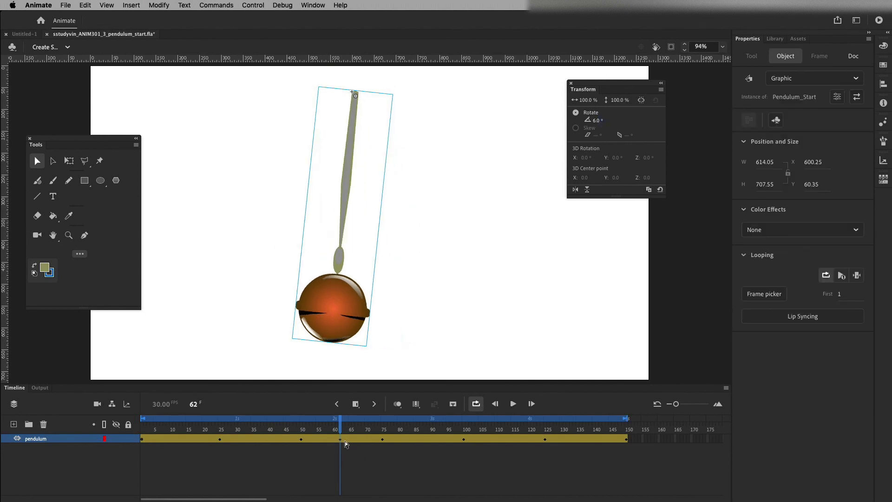
Undo the trial rotation changes at frames 50 and 62, including the added keyframe at frame 62.
{"action": "key", "text": "super+z"}
{"action": "key", "text": "super+z"}
{"action": "key", "text": "super+z"}
{"action": "key", "text": "super+z"}
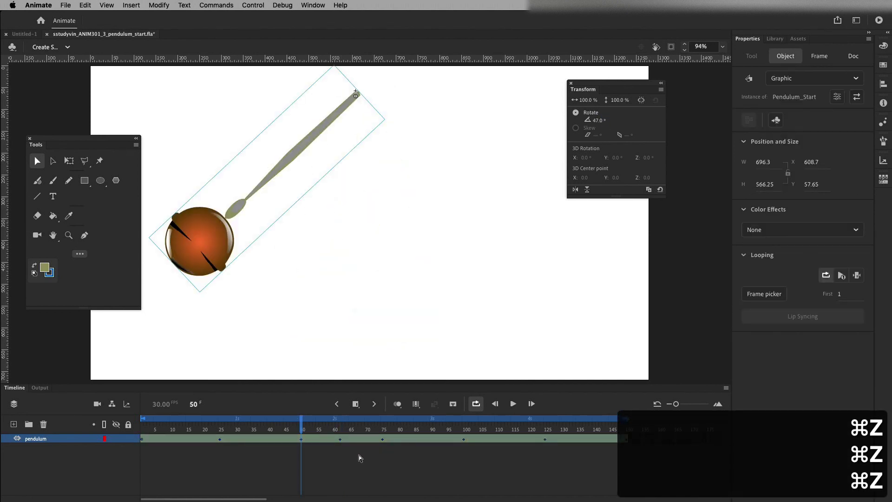
Set the pendulum's rotation on the frame 50 keyframe to 68°, check the frame 100 keyframe and replay the looping swing.
{"action": "left_click", "coordinate": [301, 439]}
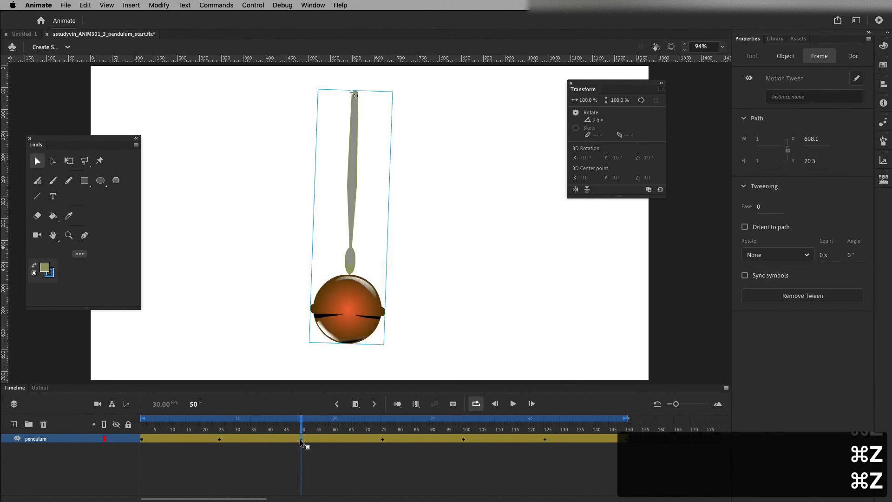
{"action": "left_click", "coordinate": [220, 438]}
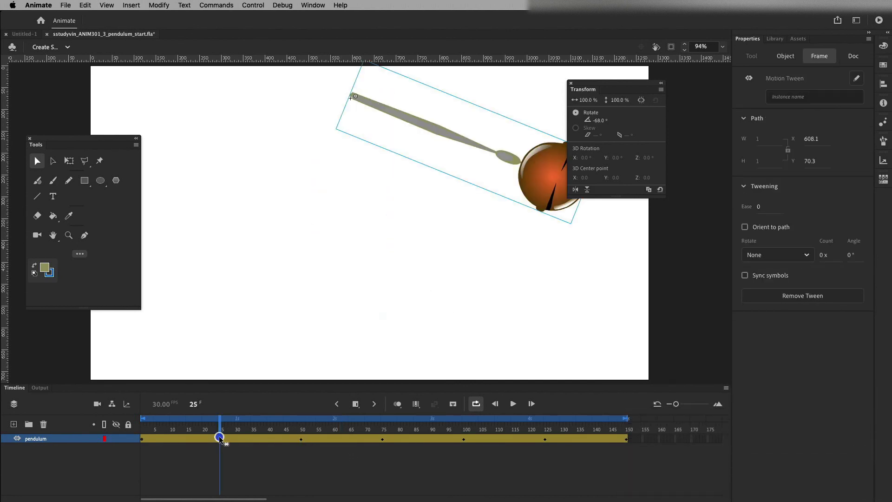
{"action": "left_click", "coordinate": [301, 439]}
{"action": "left_click_drag", "start_coordinate": [595, 120], "coordinate": [623, 121]}
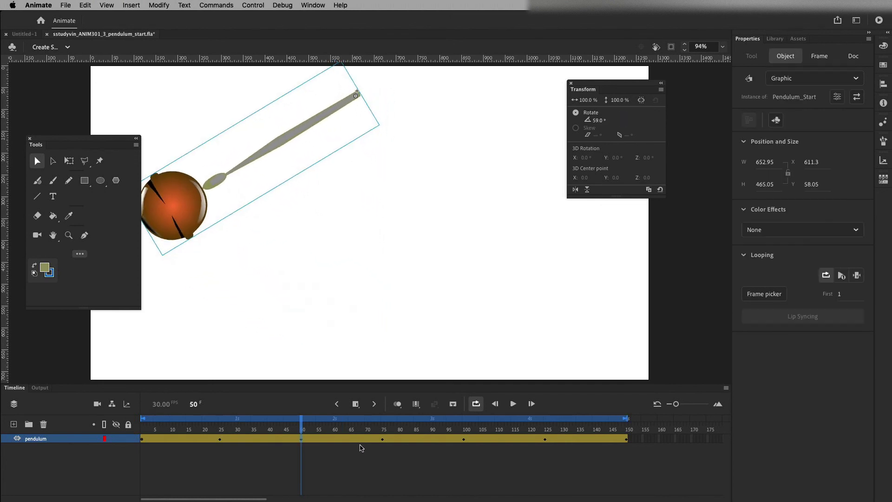
{"action": "left_click", "coordinate": [464, 439]}
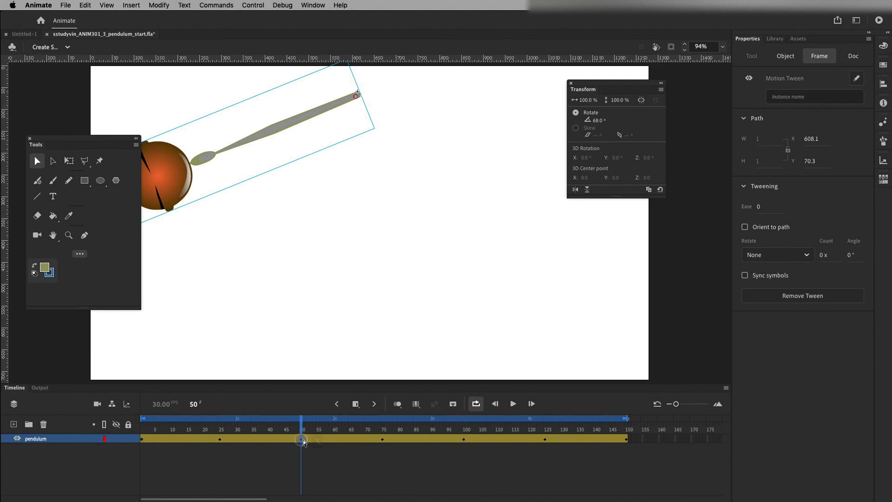
{"action": "left_click", "coordinate": [513, 403]}
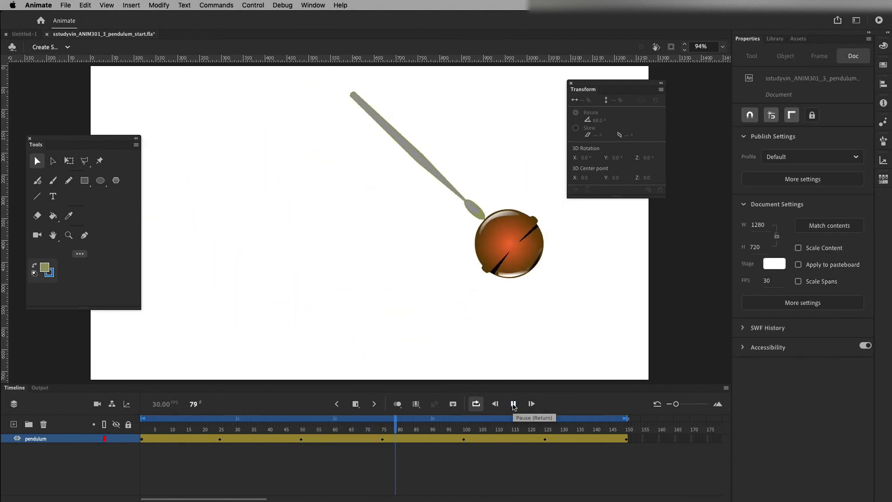